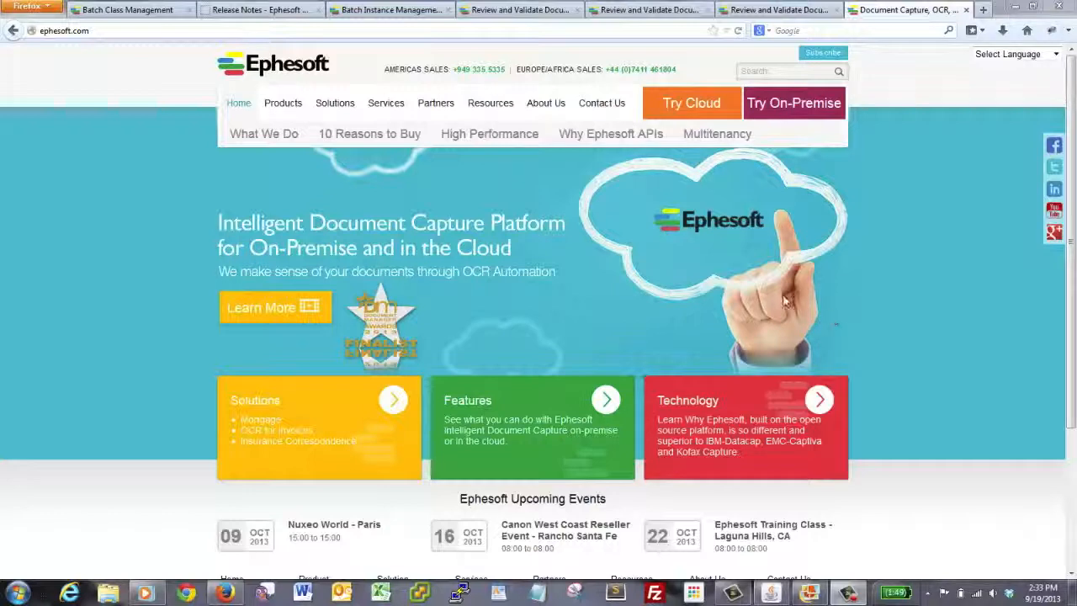
# Step: Open the Ephesoft release notes and review the Service Pack 2 - v3.0.3.4 list, highlighting its heading and entries
pyautogui.click(259, 12)
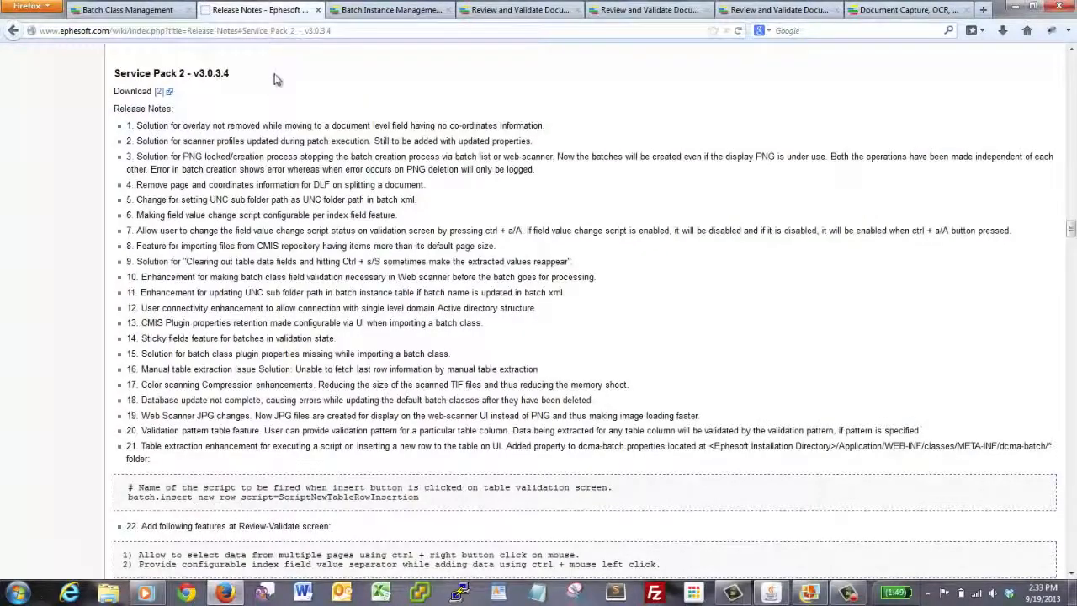
pyautogui.moveTo(114, 72); pyautogui.dragTo(247, 79)
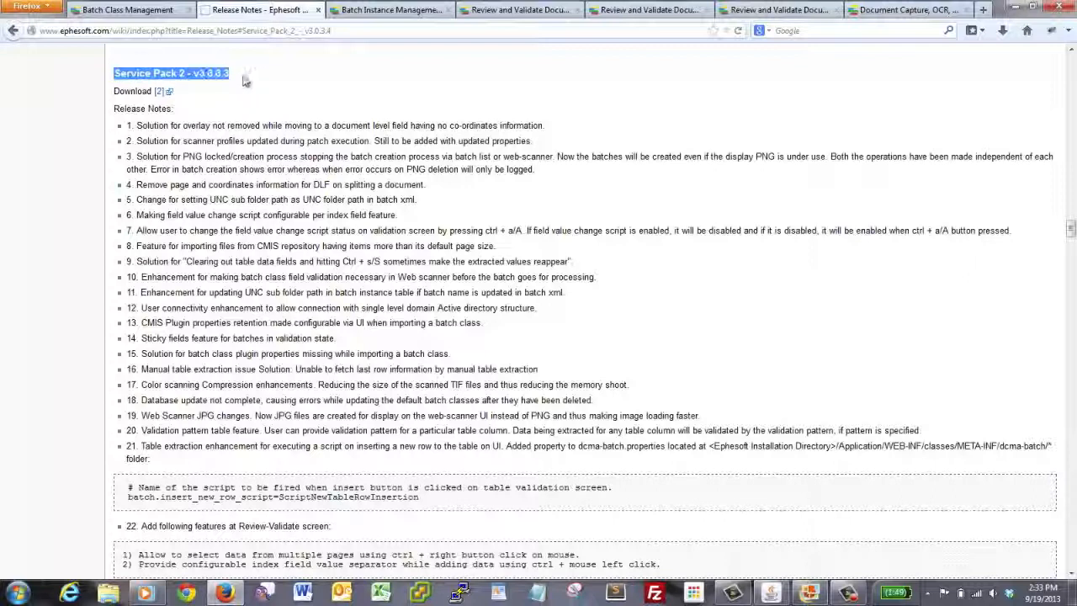
pyautogui.click(240, 80)
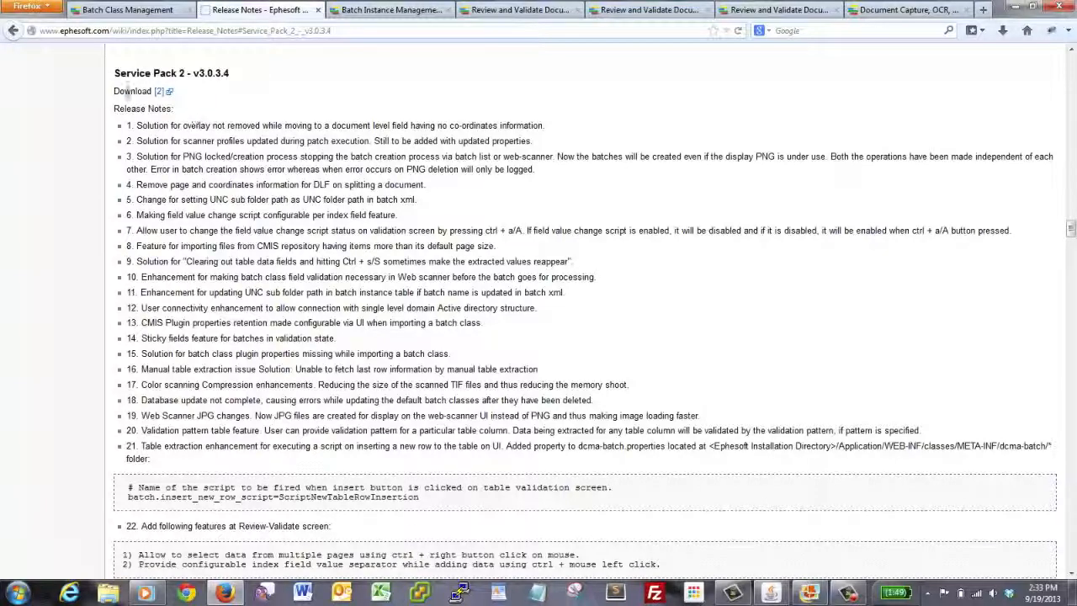
pyautogui.moveTo(114, 73); pyautogui.dragTo(627, 469)
pyautogui.click(601, 469)
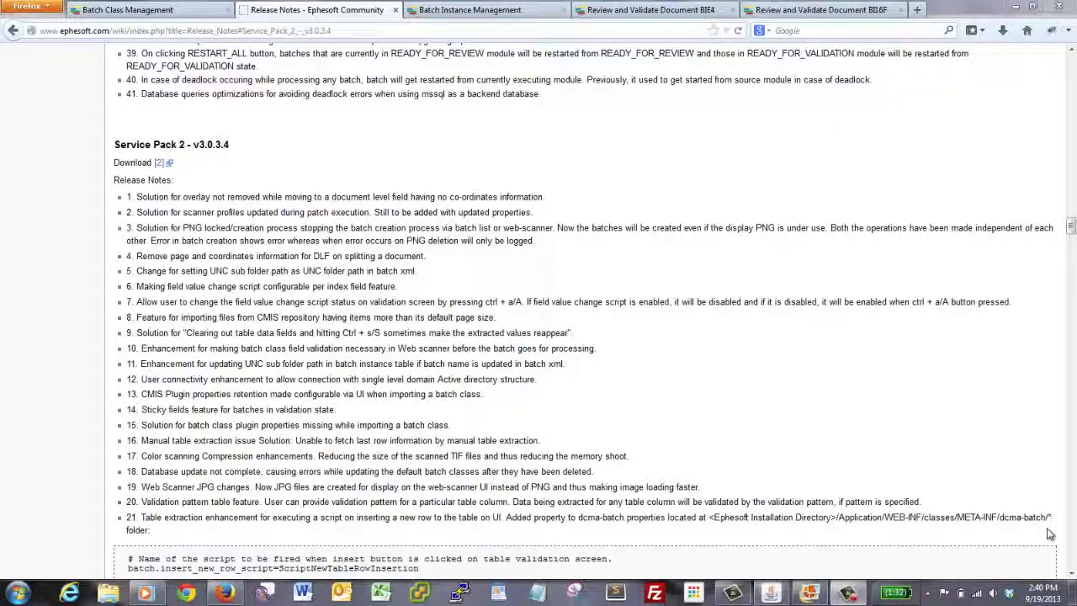
pyautogui.hotkey('alt', 'Tab')
pyautogui.doubleClick(414, 192)
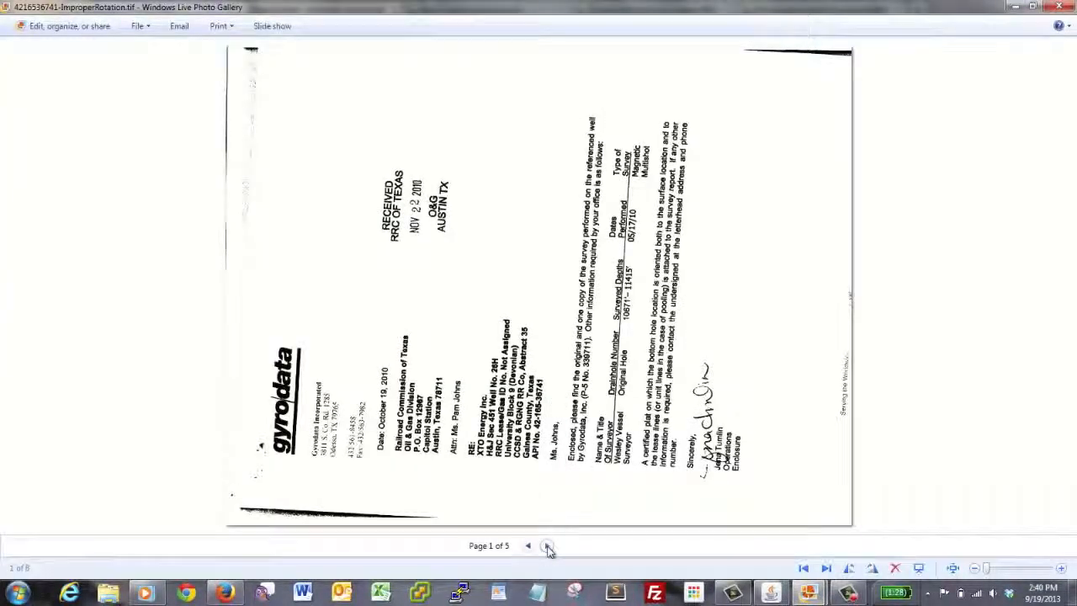
pyautogui.click(547, 547)
pyautogui.click(547, 546)
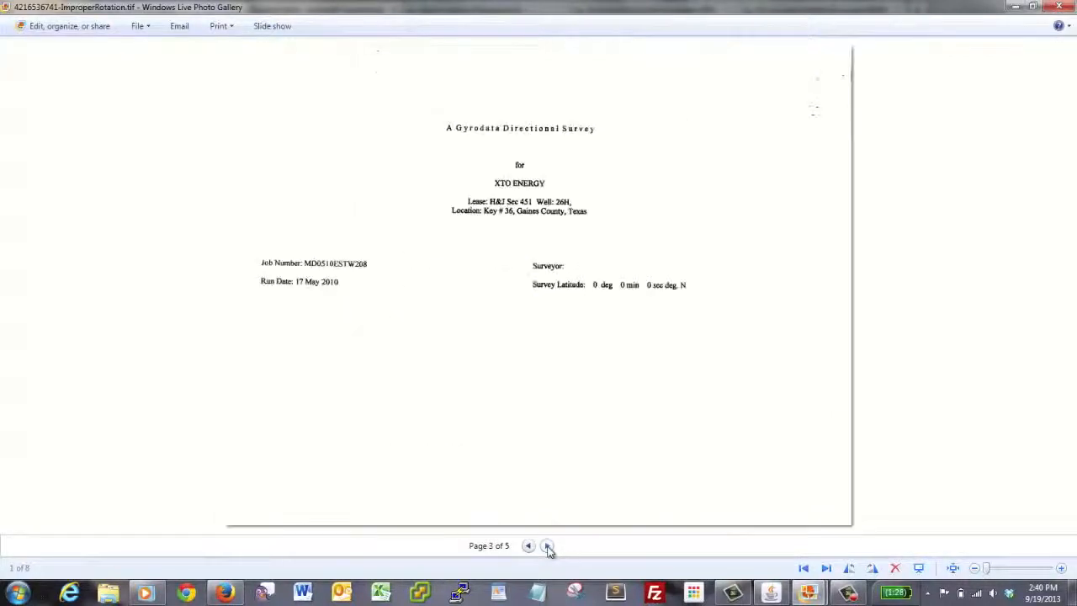
pyautogui.click(547, 546)
pyautogui.click(547, 546)
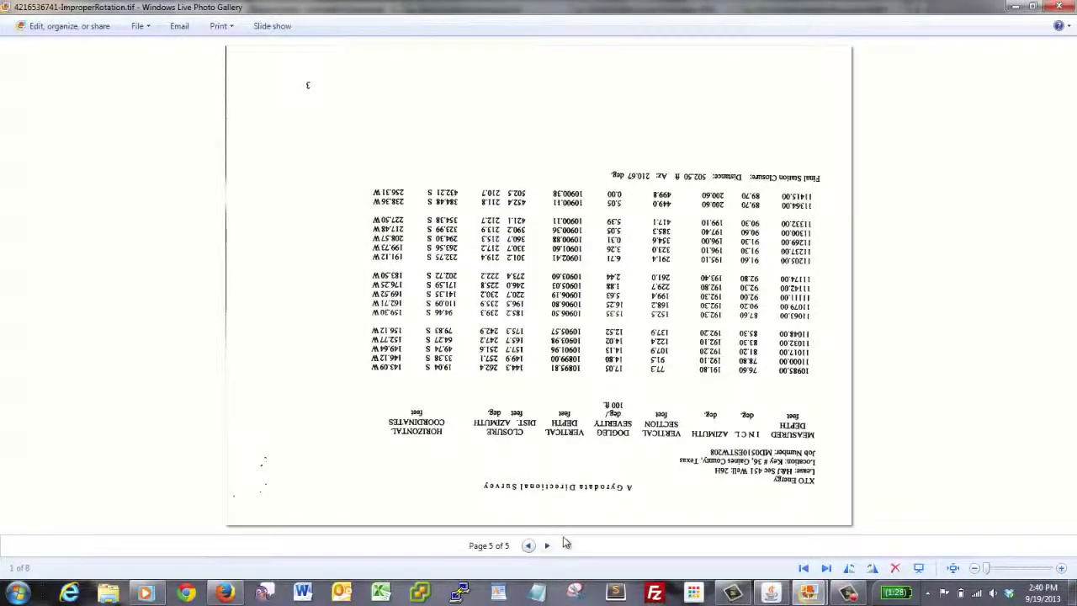
pyautogui.click(548, 545)
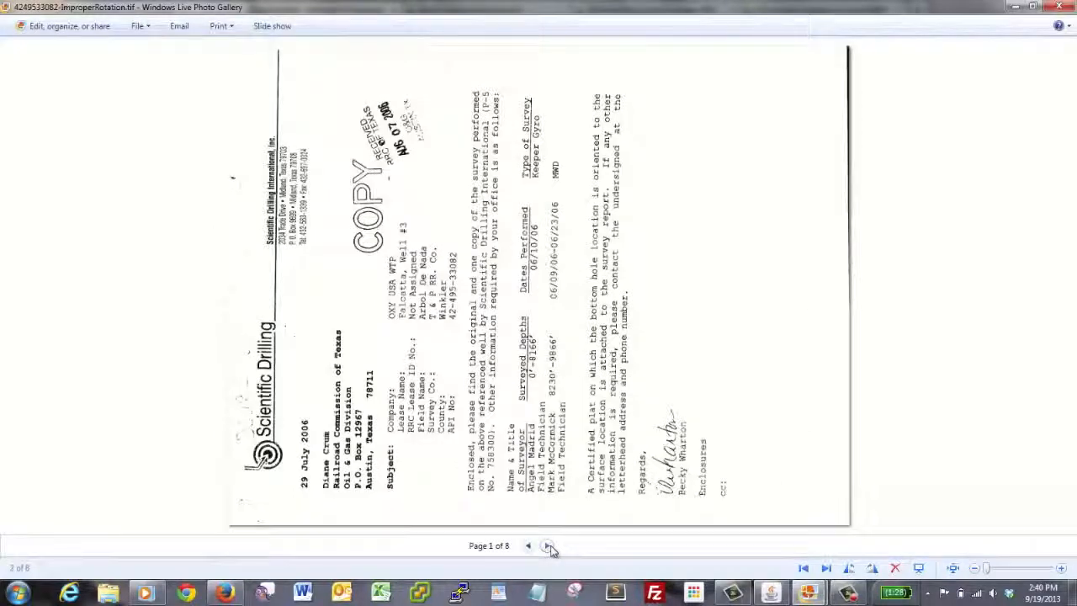
pyautogui.click(547, 546)
pyautogui.click(547, 546)
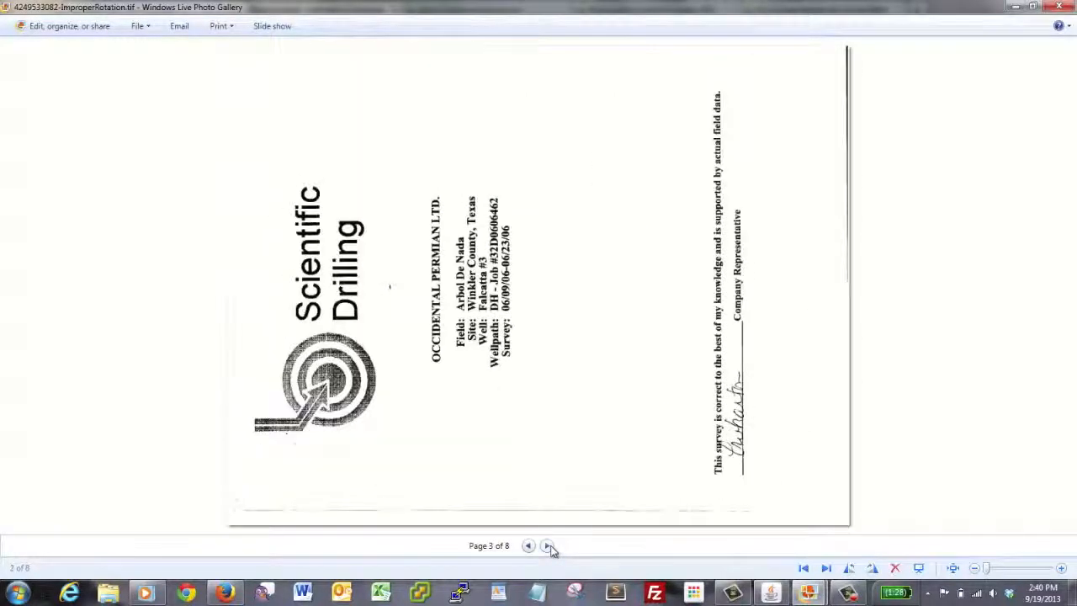
pyautogui.click(547, 546)
pyautogui.click(548, 546)
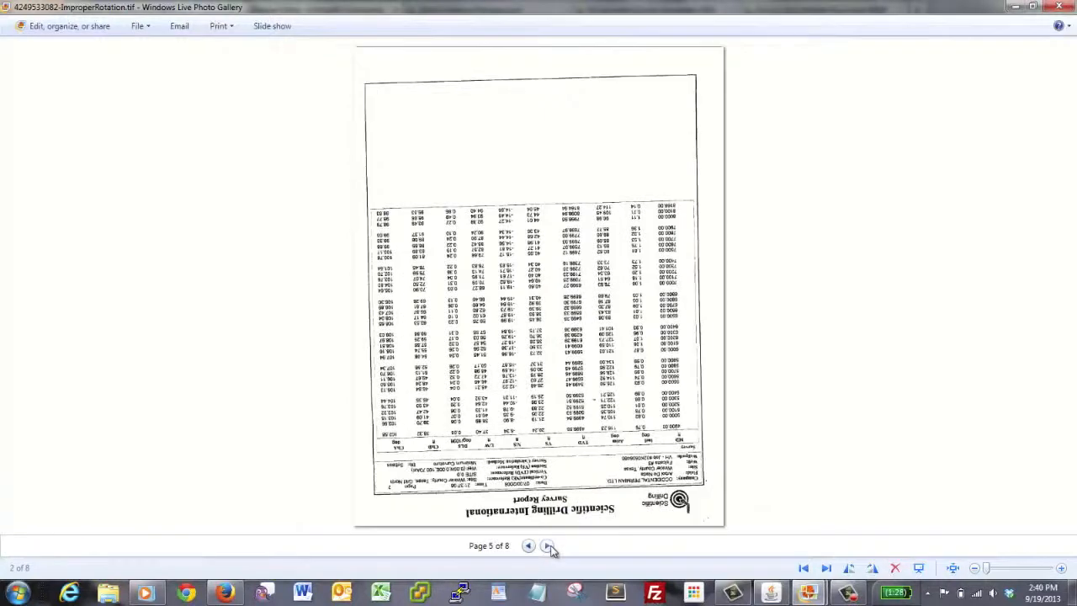
pyautogui.click(548, 546)
pyautogui.click(548, 546)
pyautogui.click(547, 546)
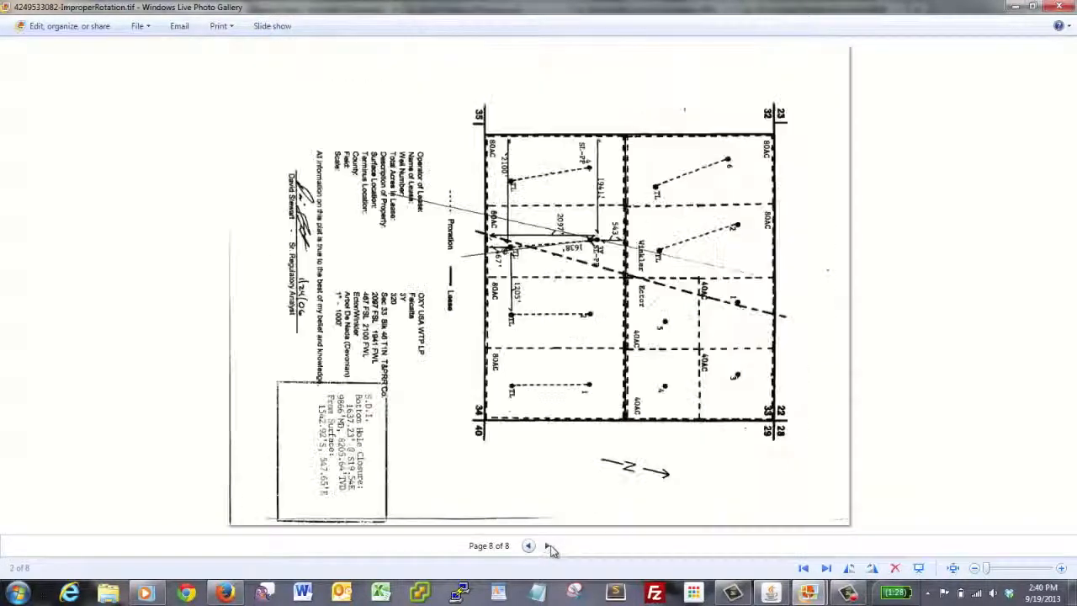
pyautogui.click(549, 546)
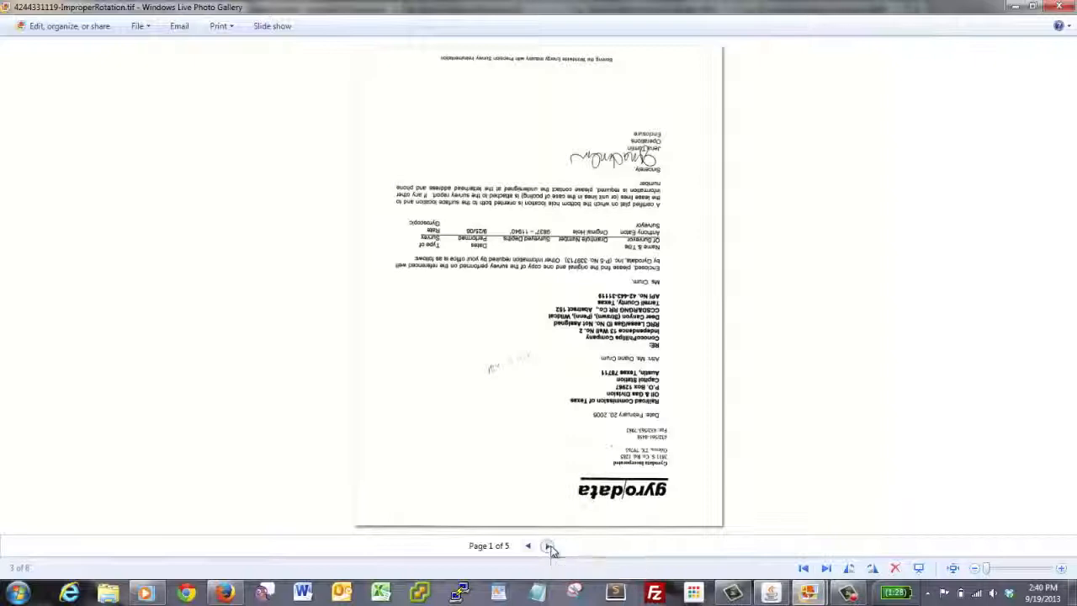
pyautogui.click(548, 546)
pyautogui.click(547, 546)
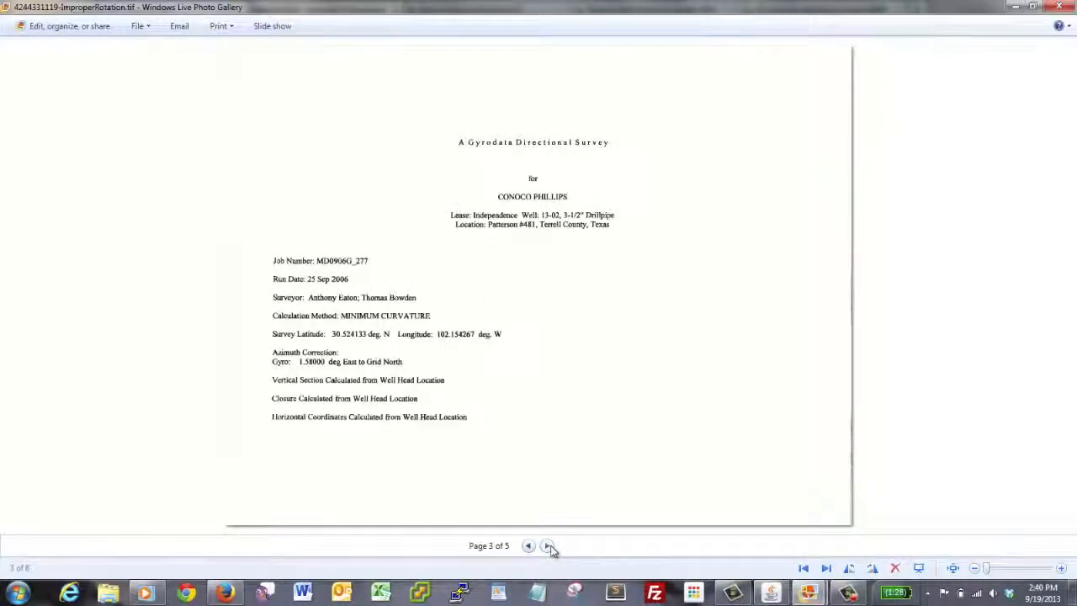
pyautogui.click(548, 546)
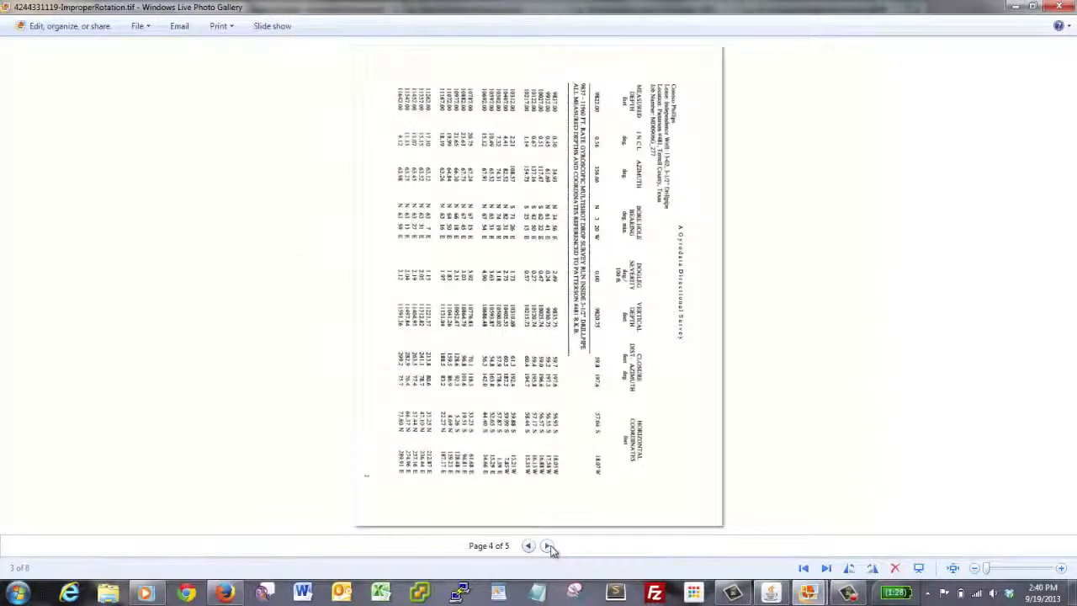
pyautogui.click(548, 546)
pyautogui.click(548, 546)
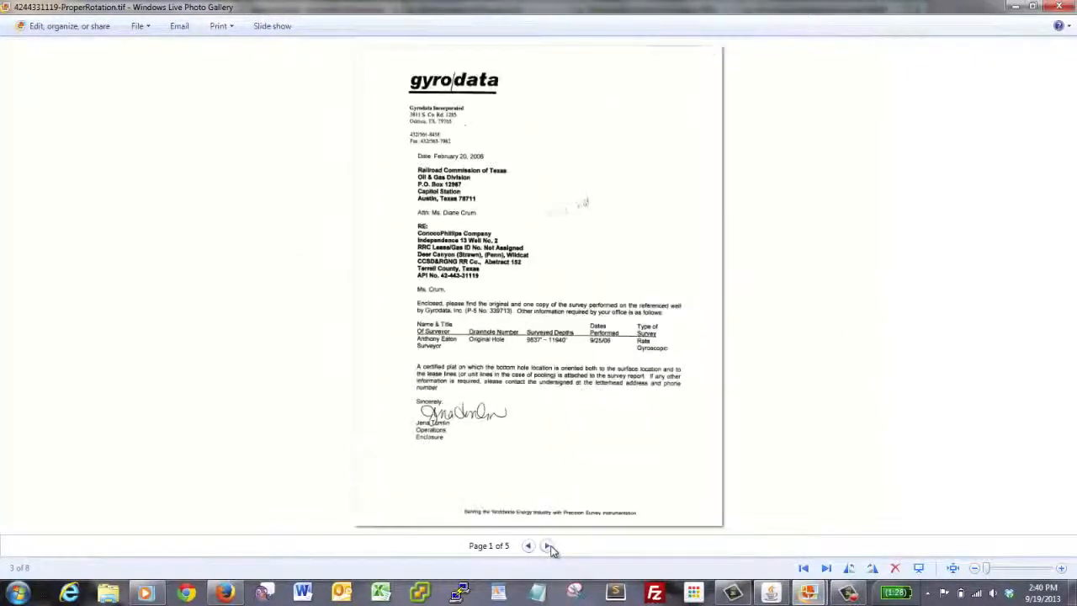
pyautogui.click(547, 546)
pyautogui.click(547, 546)
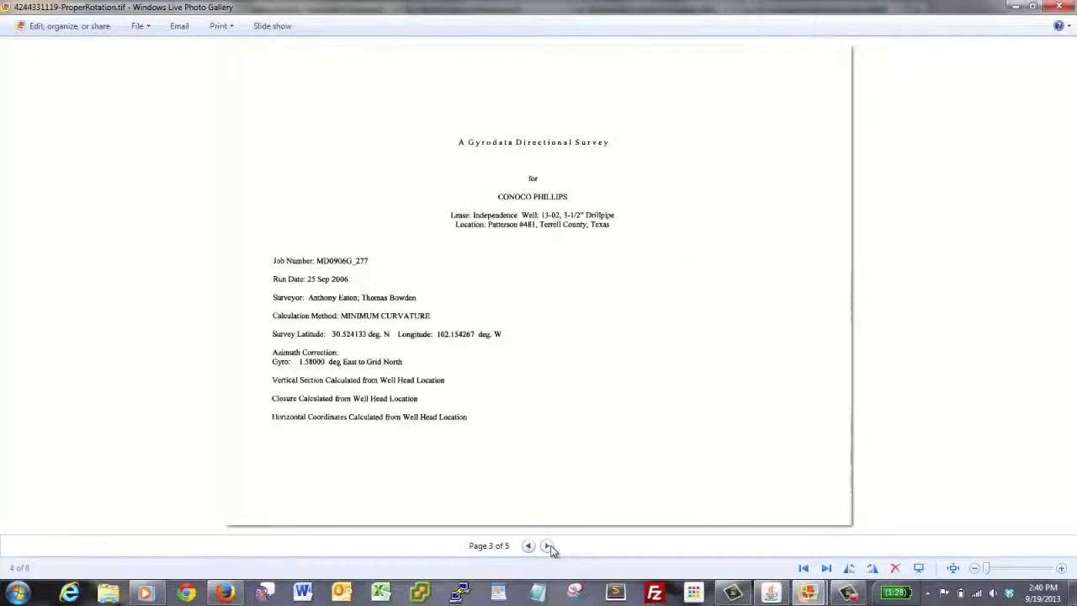
pyautogui.click(547, 546)
pyautogui.click(548, 546)
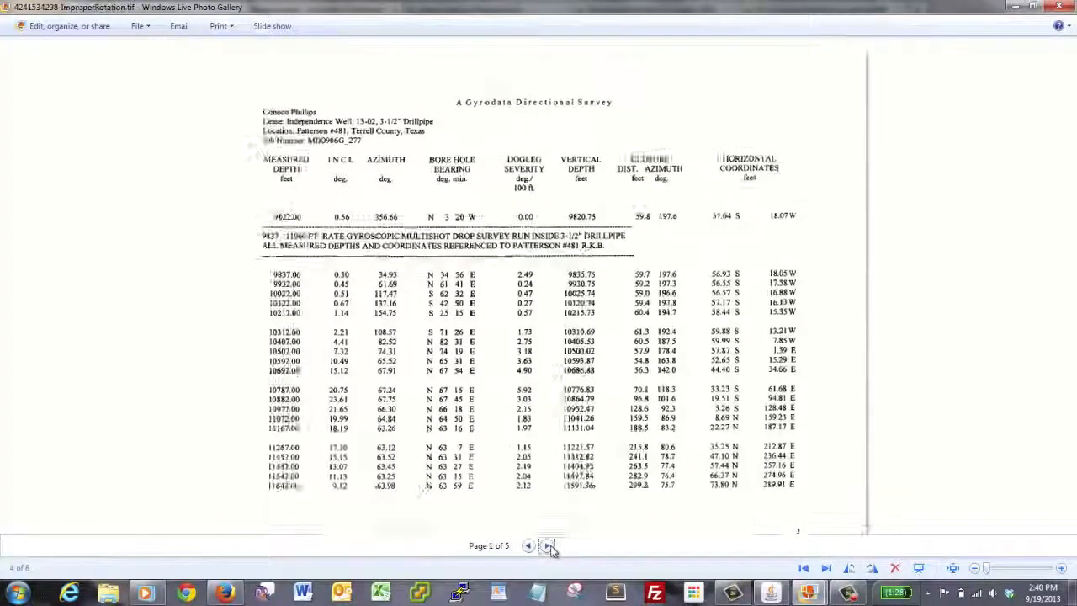
pyautogui.click(548, 546)
pyautogui.click(547, 546)
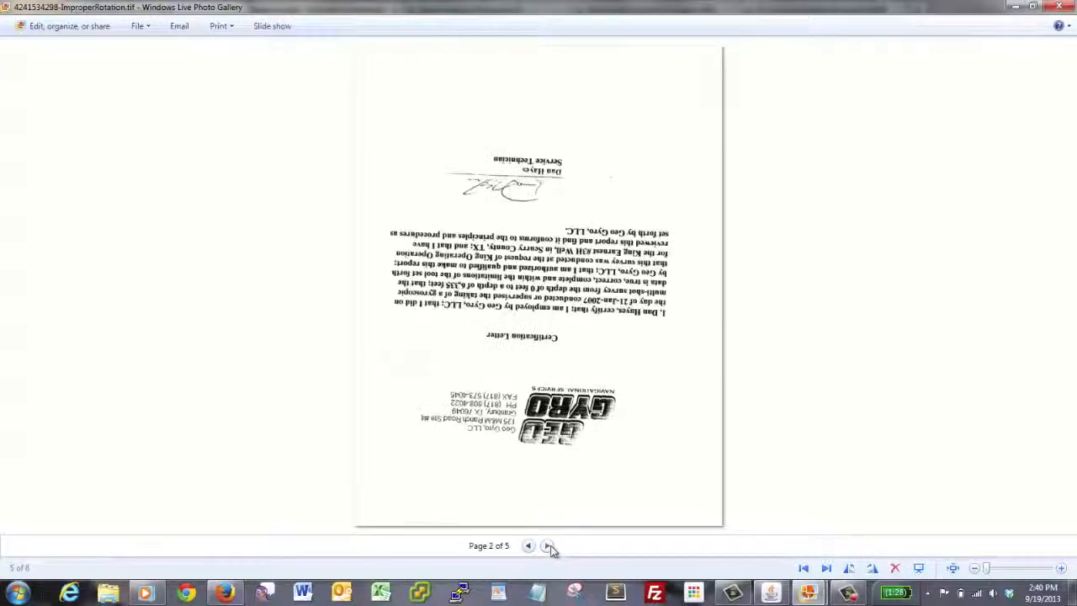
pyautogui.click(548, 546)
pyautogui.click(547, 546)
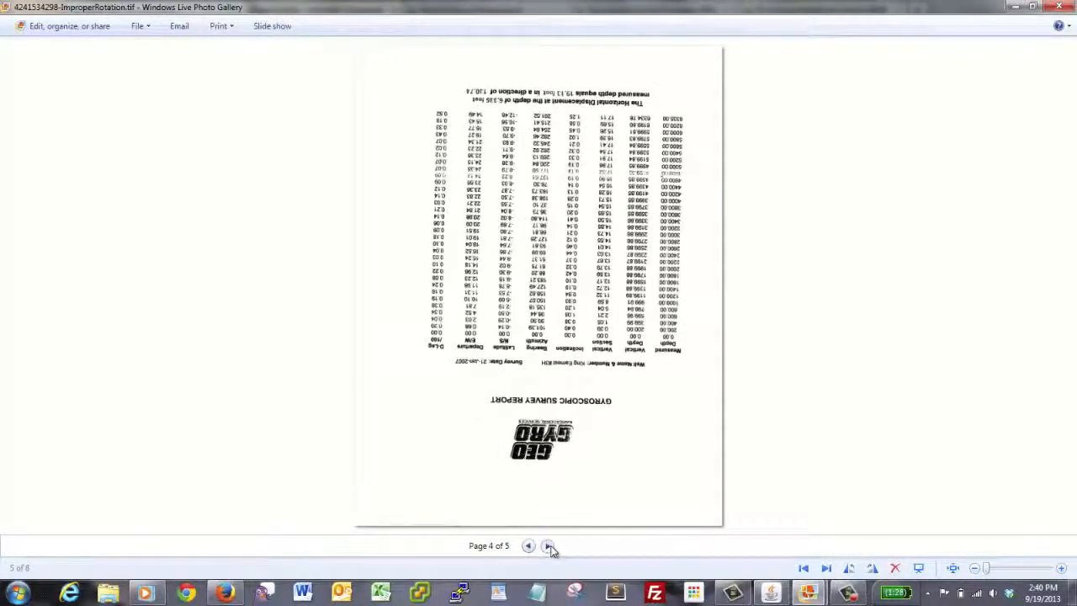
pyautogui.click(548, 546)
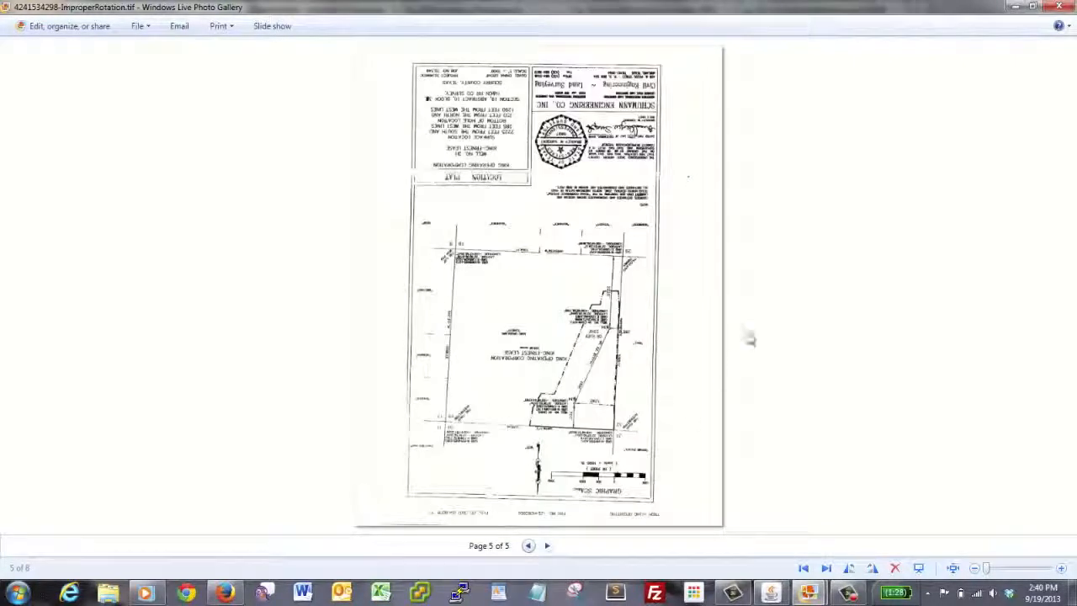
pyautogui.click(1058, 7)
pyautogui.click(901, 204)
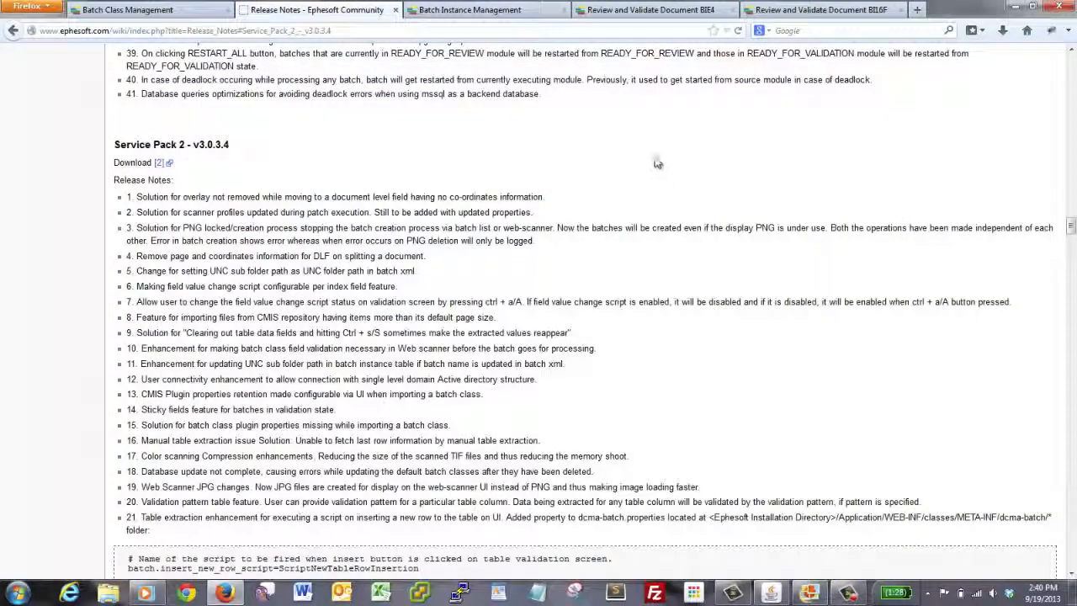
# Step: Look at the Batch Instance Management list and switch to the Review and Validate page of batch BIE4
pyautogui.tripleClick(577, 197)
pyautogui.click(507, 14)
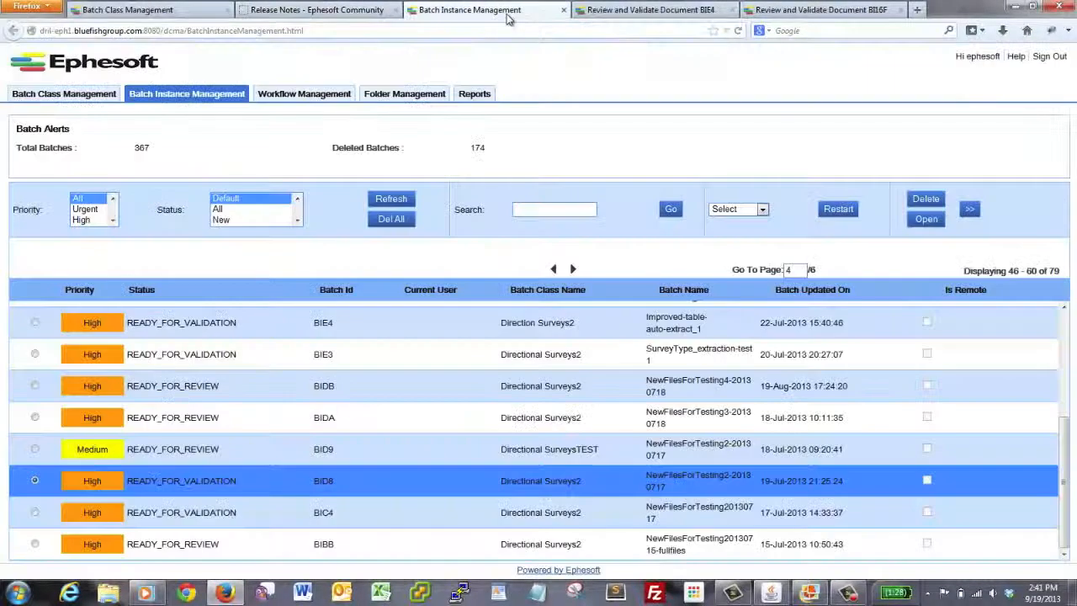
pyautogui.click(631, 15)
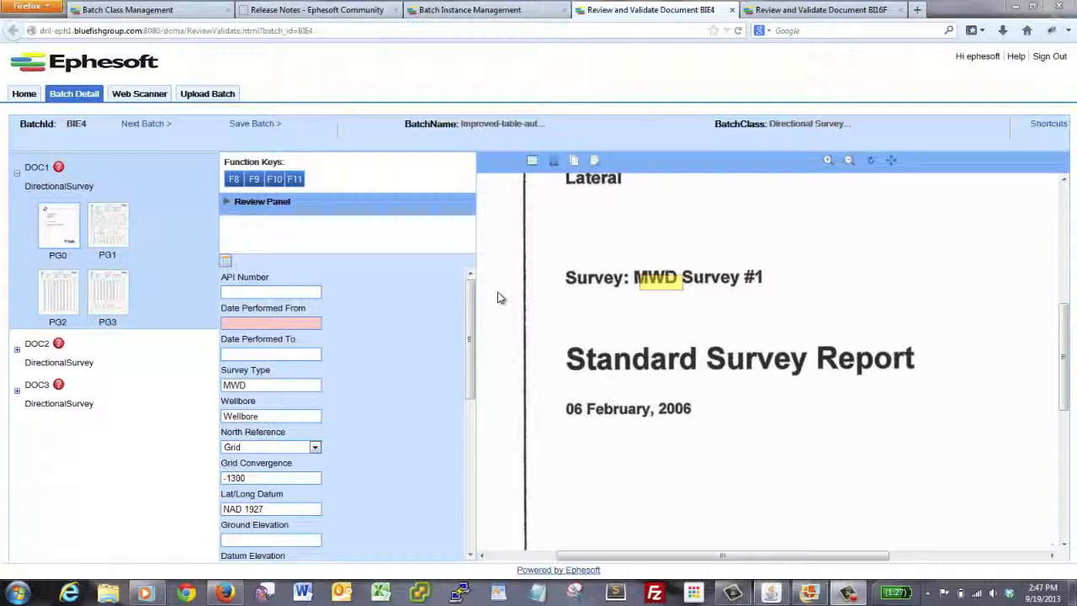
# Step: Open batch BIE4's Directional Survey Table and locate the 8,028.00 row's inclination, azimuth and true vertical depth in the scanned page
pyautogui.click(226, 260)
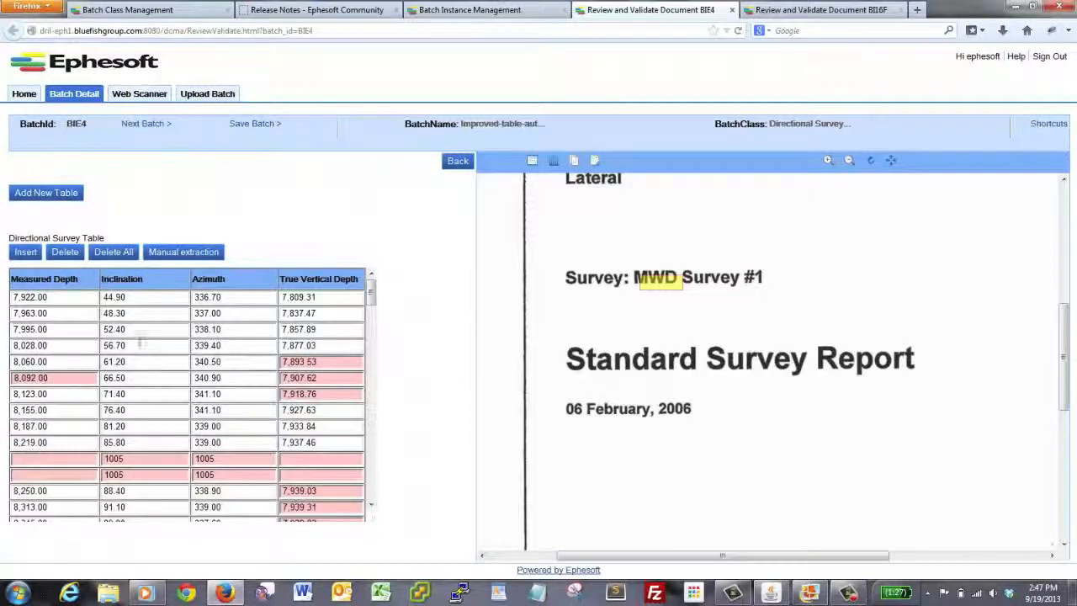
pyautogui.click(142, 346)
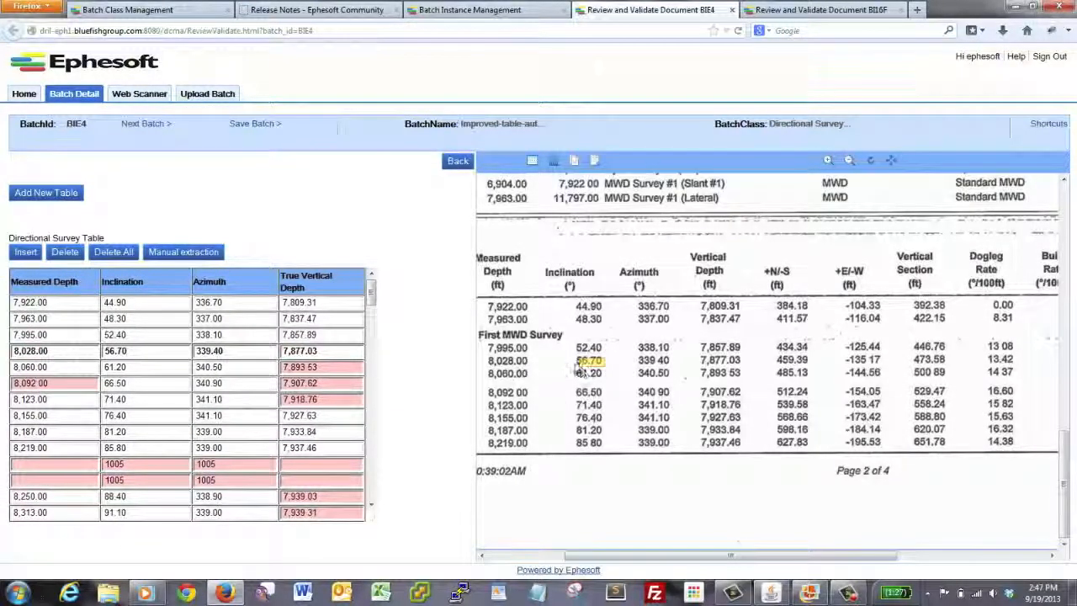
pyautogui.click(257, 351)
pyautogui.click(337, 351)
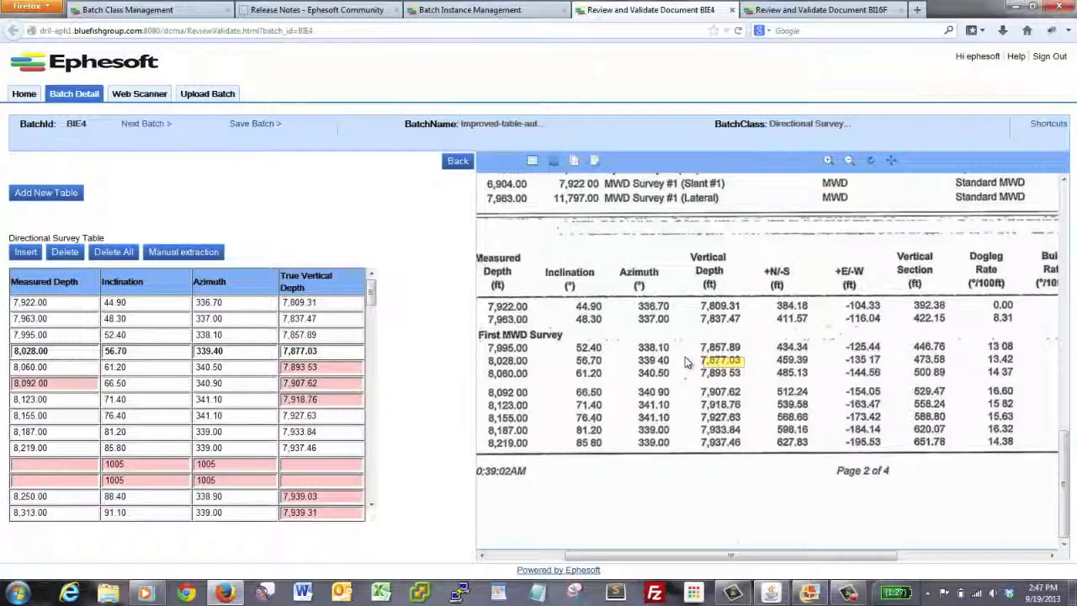
# Step: Switch to the review of batch BI16F and locate the API Number, Date Performed To and Wellbore values in the scanned pages
pyautogui.click(821, 11)
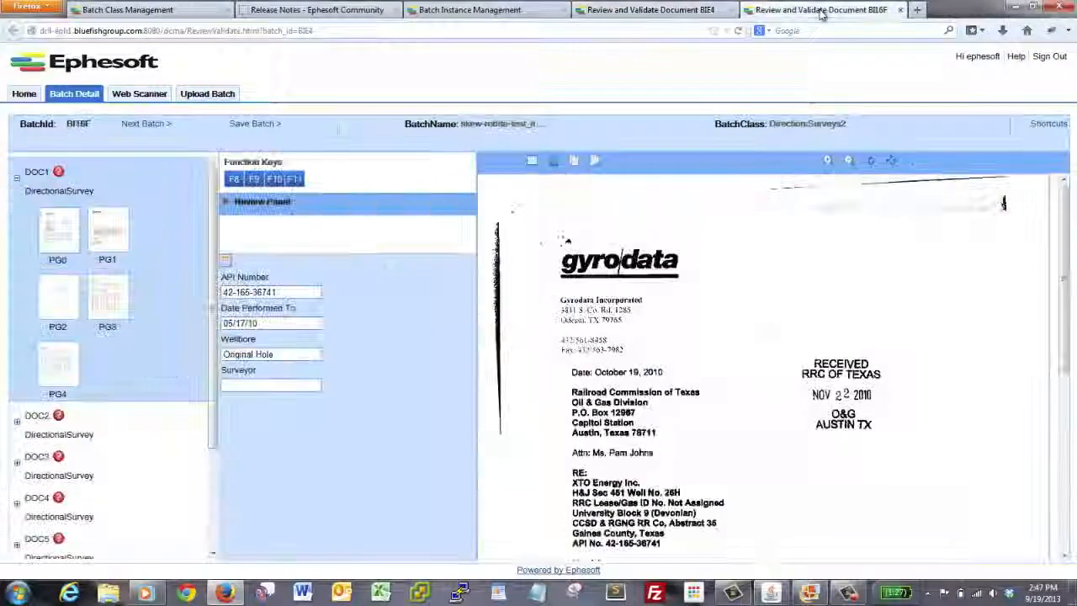
pyautogui.click(295, 292)
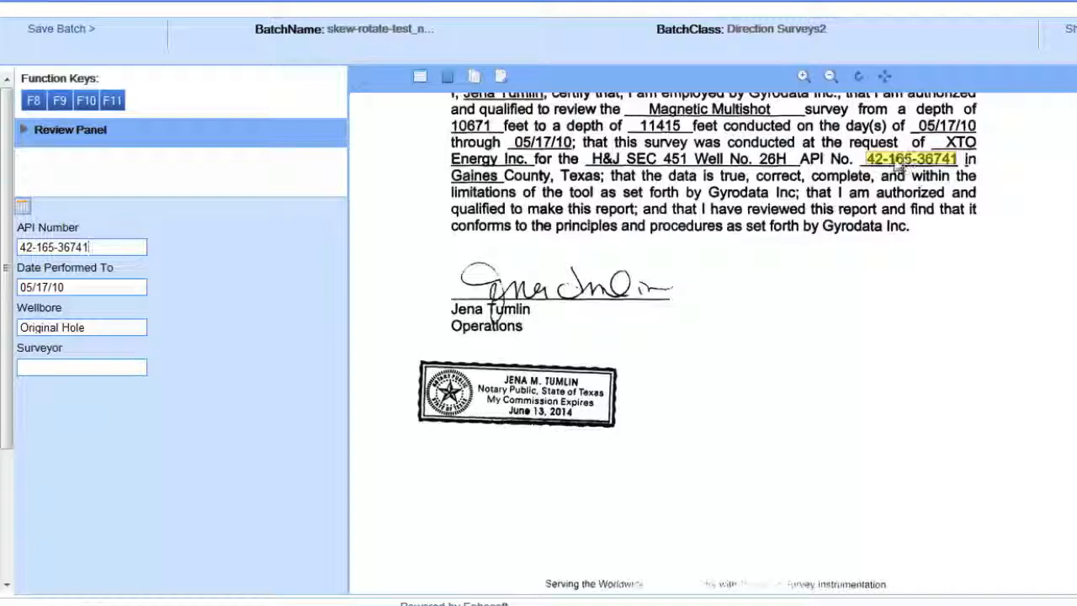
pyautogui.click(134, 286)
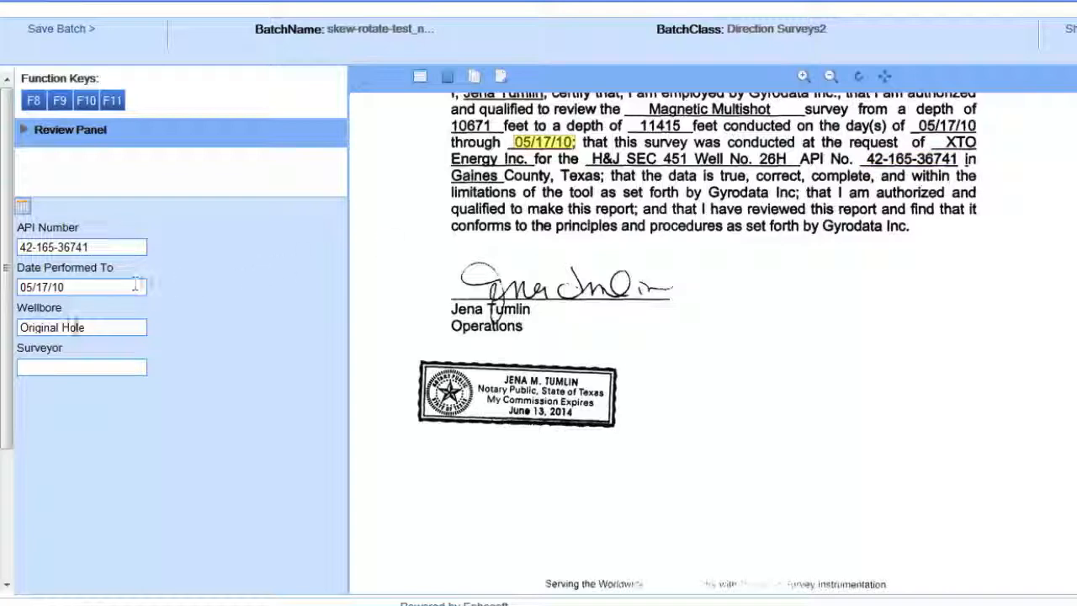
pyautogui.click(93, 327)
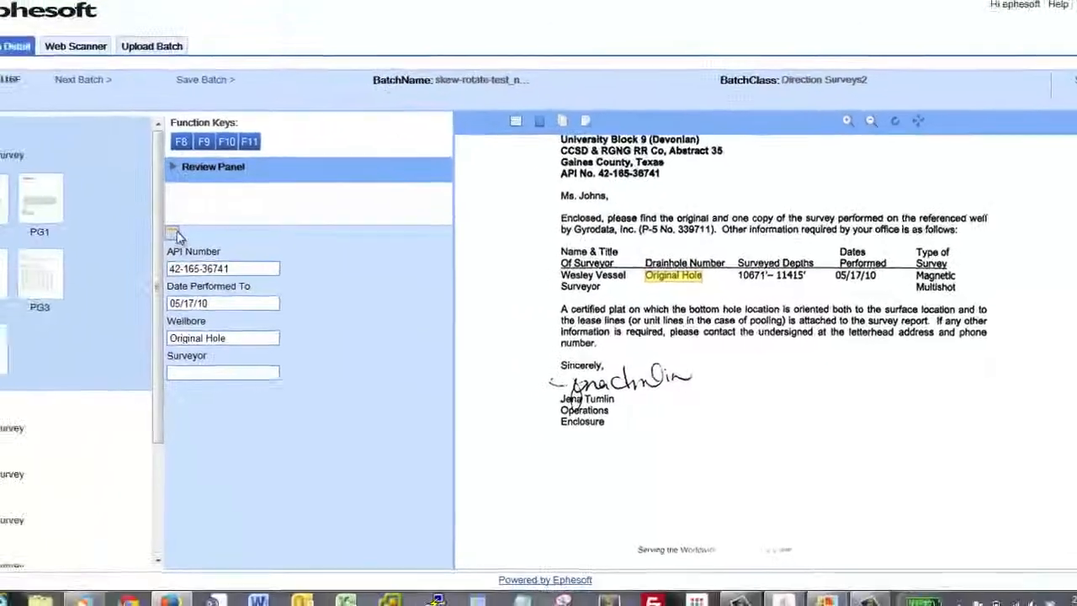
# Step: Open batch BI16F's Directional Survey Table and examine the 10874.00 row's inclination value enlarged in the scanned page
pyautogui.click(176, 233)
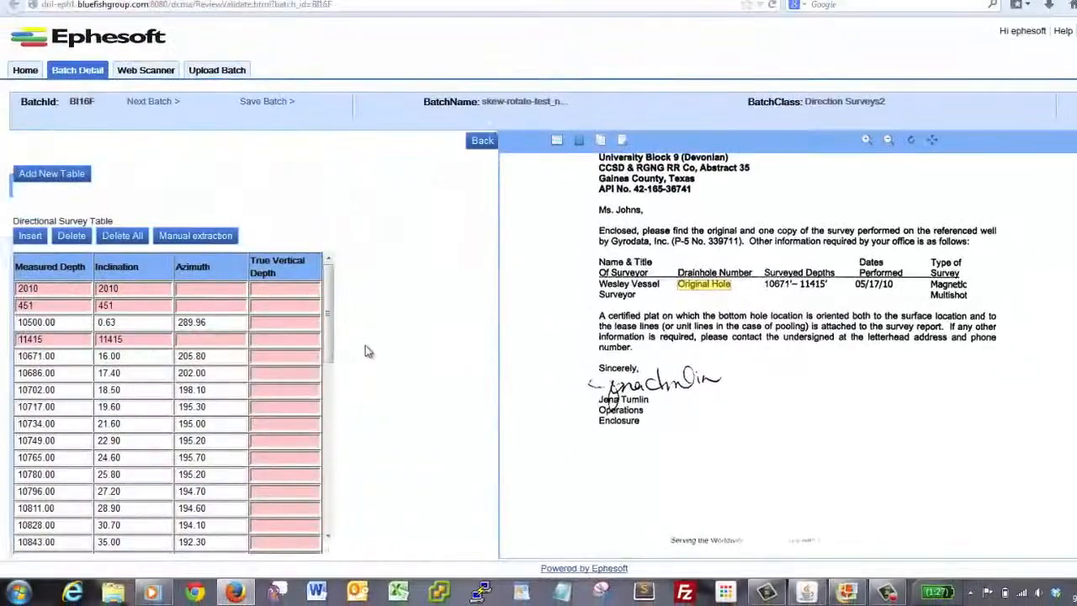
pyautogui.moveTo(326, 357); pyautogui.dragTo(326, 448)
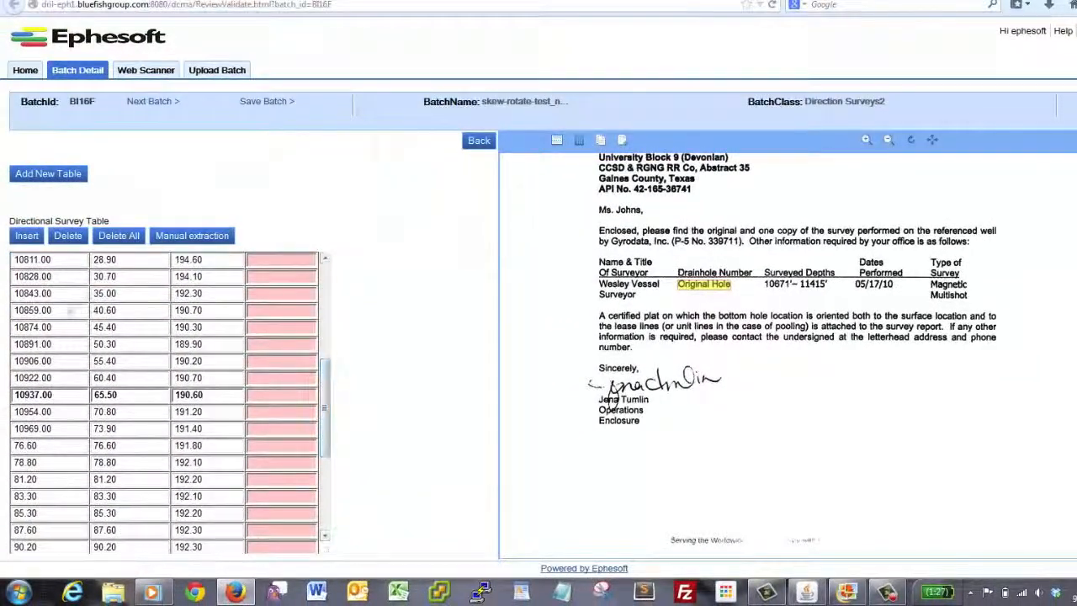
pyautogui.click(107, 326)
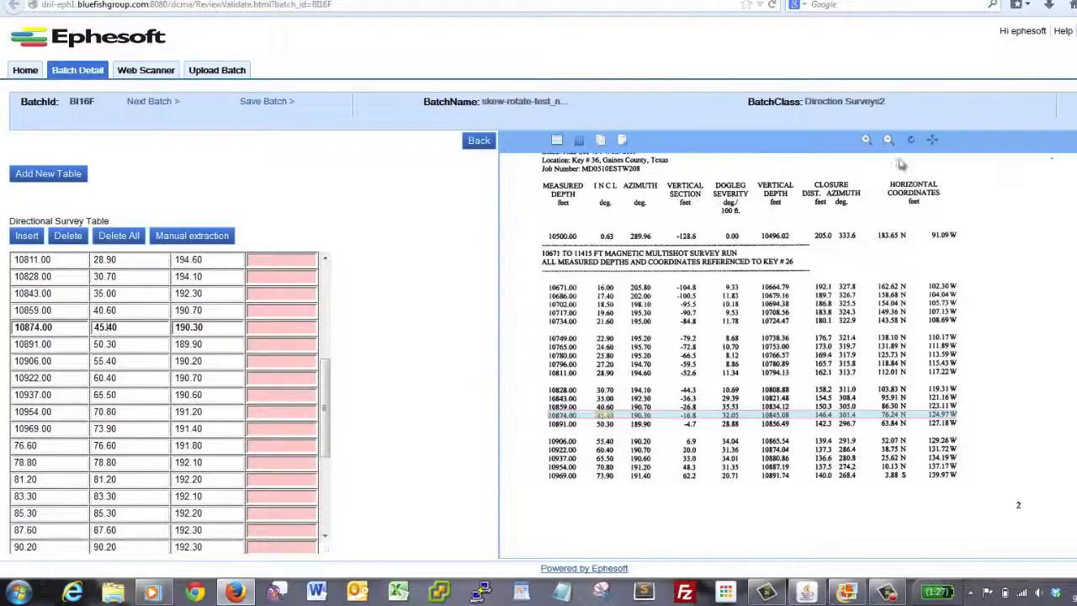
pyautogui.click(866, 141)
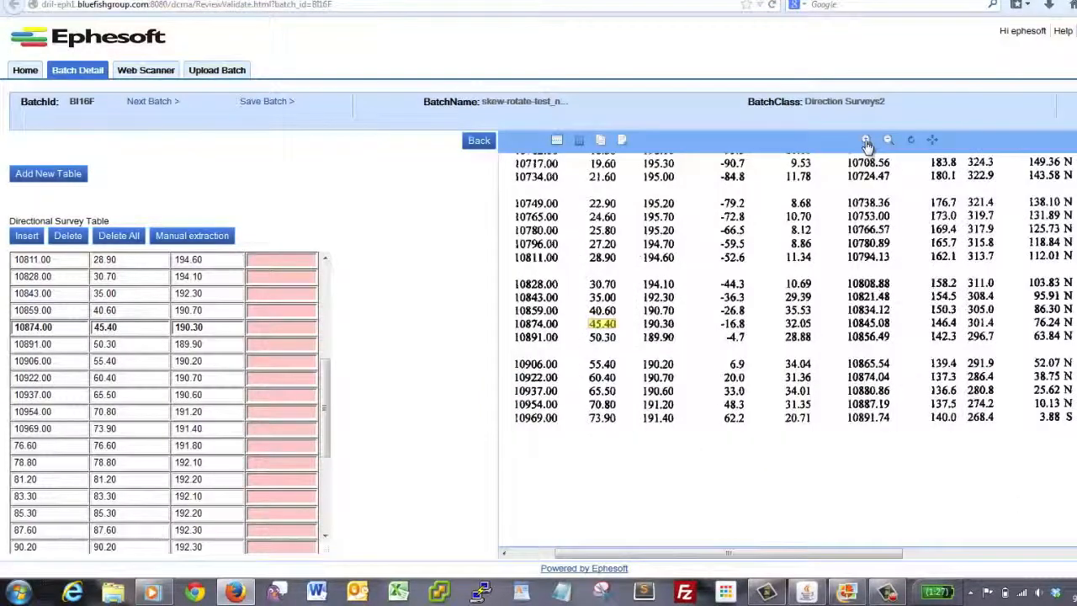
pyautogui.click(867, 140)
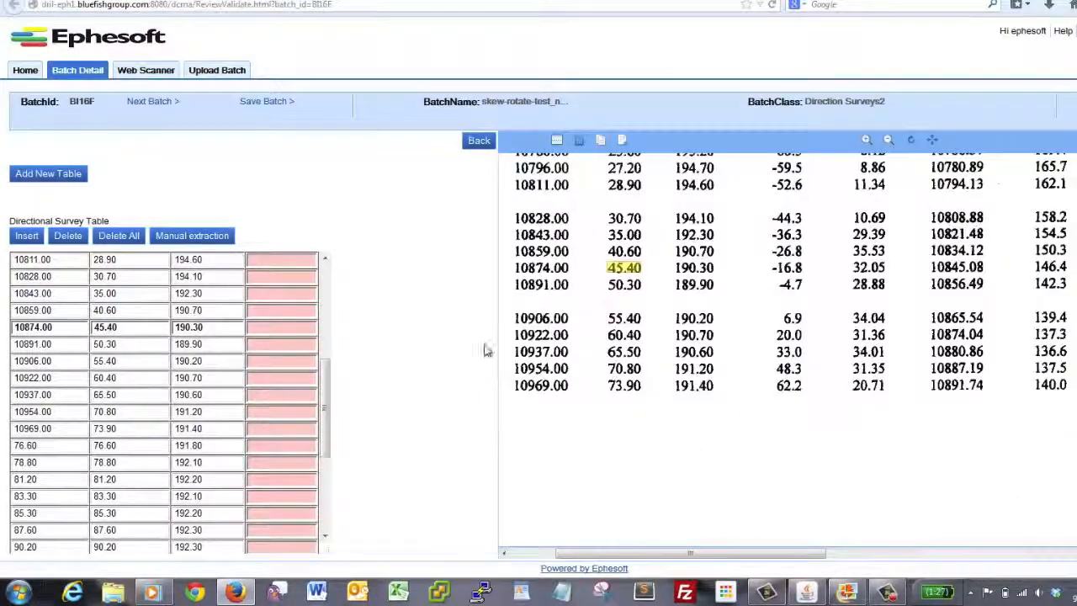
# Step: Locate the inclination values of the Directional Survey Table rows from 10891.00 to 10954.00 in the scanned page
pyautogui.click(123, 344)
pyautogui.click(128, 363)
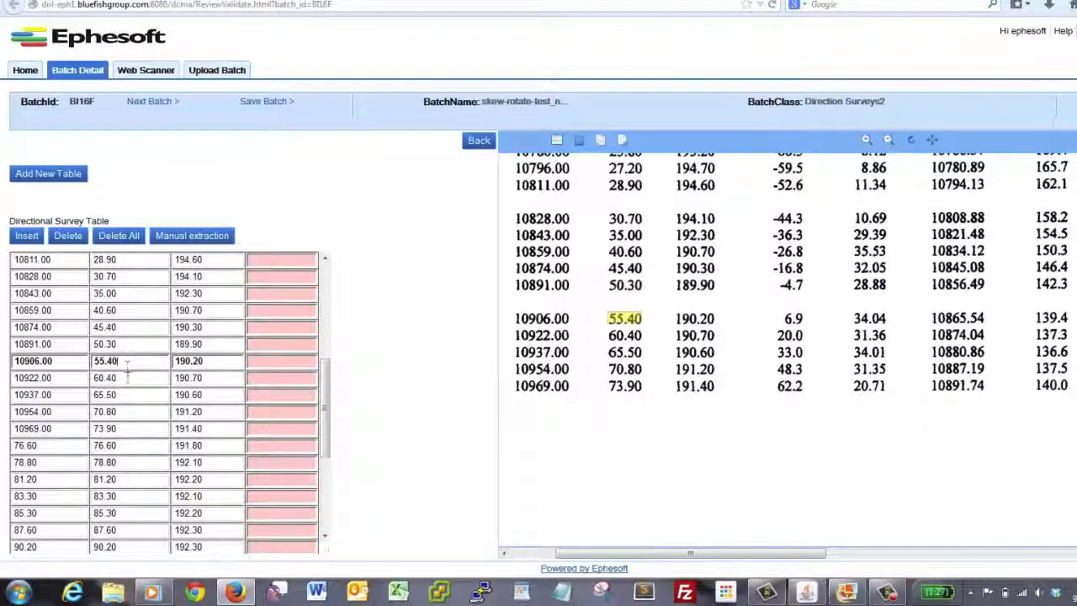
pyautogui.click(127, 379)
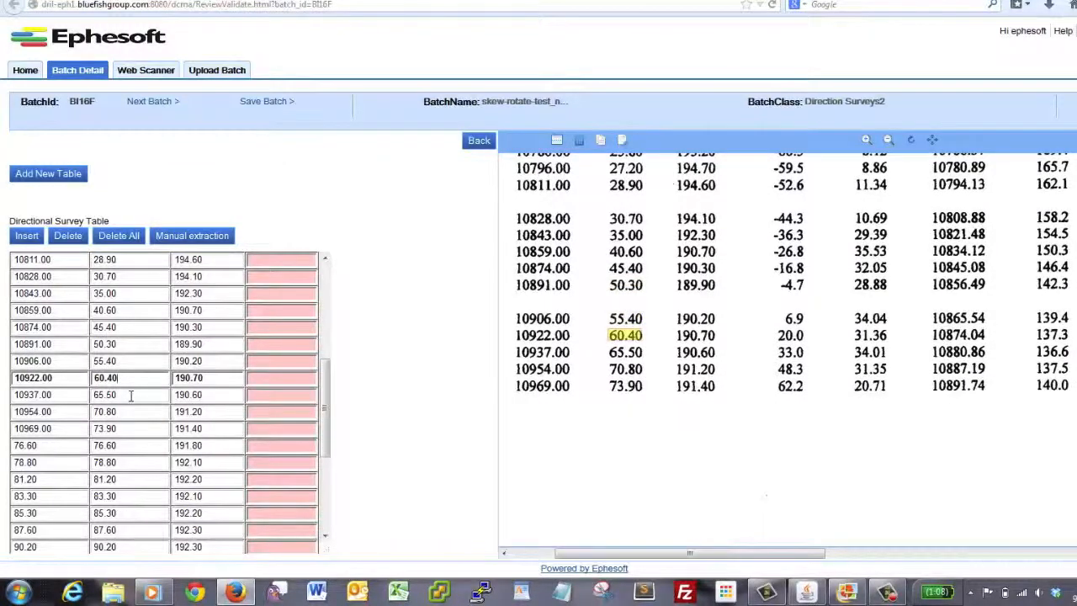
pyautogui.click(130, 395)
pyautogui.click(128, 411)
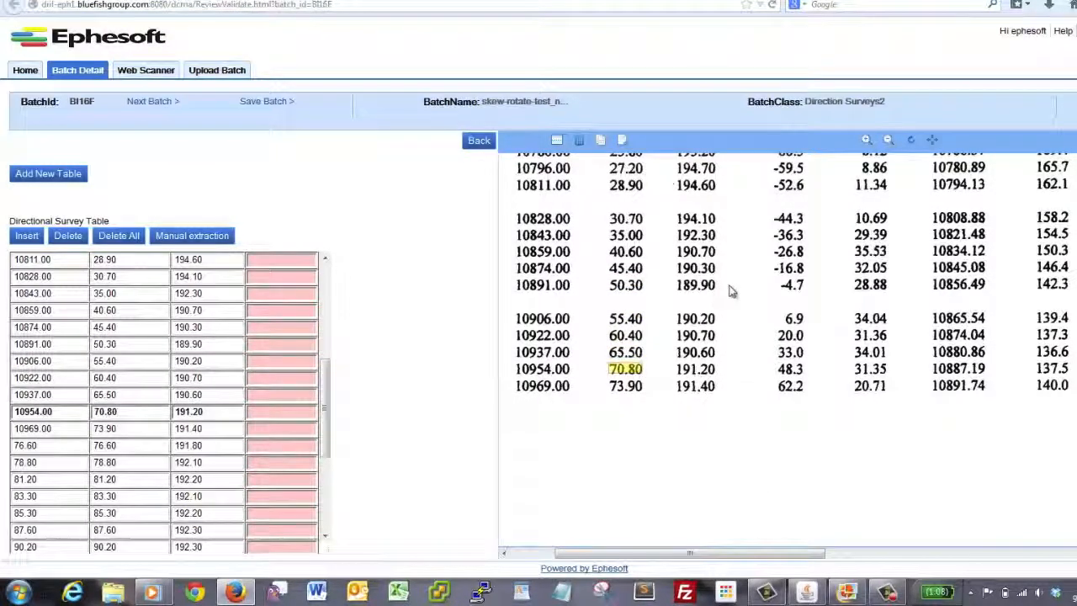
# Step: Replace the 10954.00 row's inclination with azimuth values picked from the scanned page: 189.90, 190.30, 190.70 and finally 192.30
pyautogui.click(698, 286)
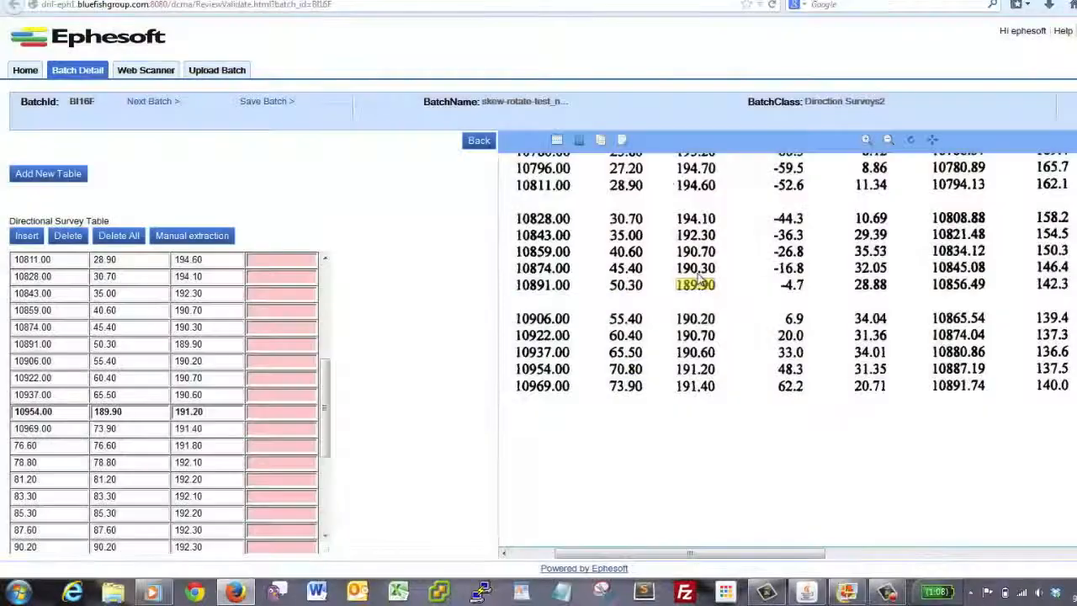
pyautogui.click(695, 269)
pyautogui.click(687, 254)
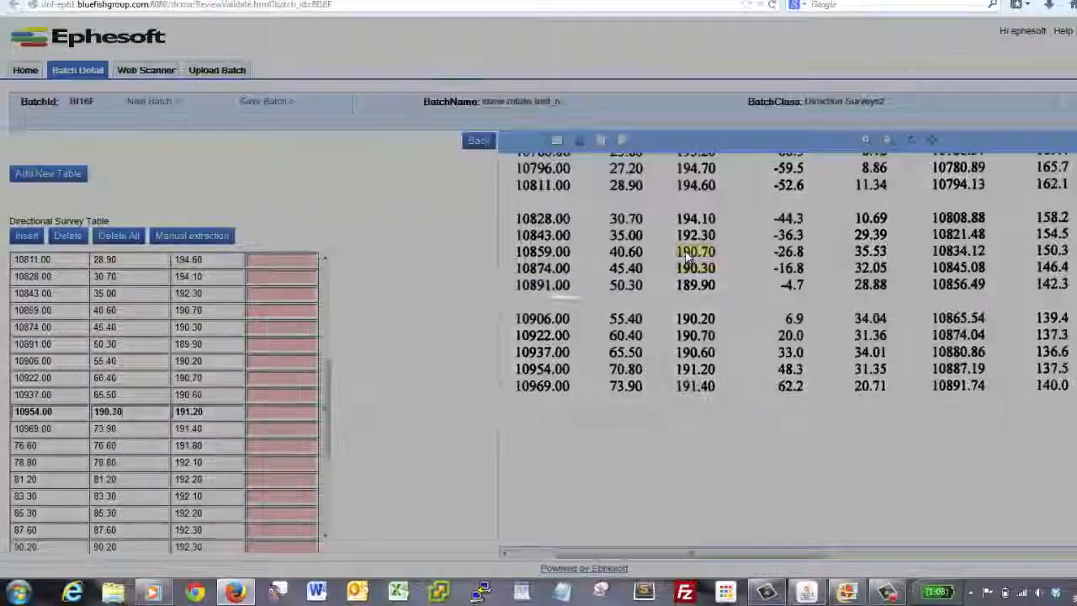
pyautogui.click(689, 237)
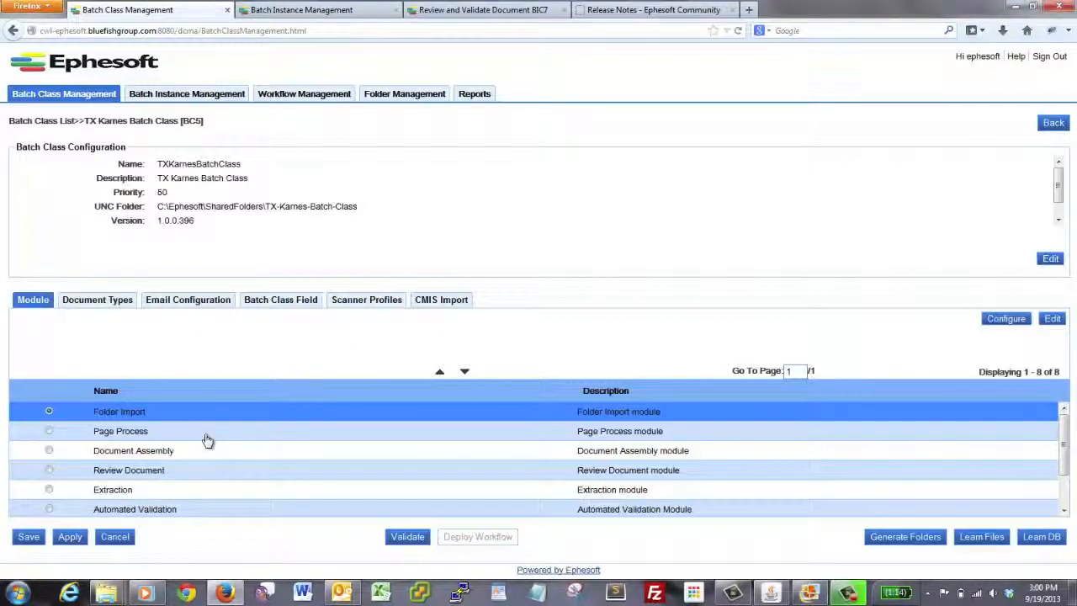
# Step: Open the VALIDATE_DOCUMENT plugin configuration in the Validate Document module of the TX Karnes Batch Class
pyautogui.scroll(-2, 208, 436)
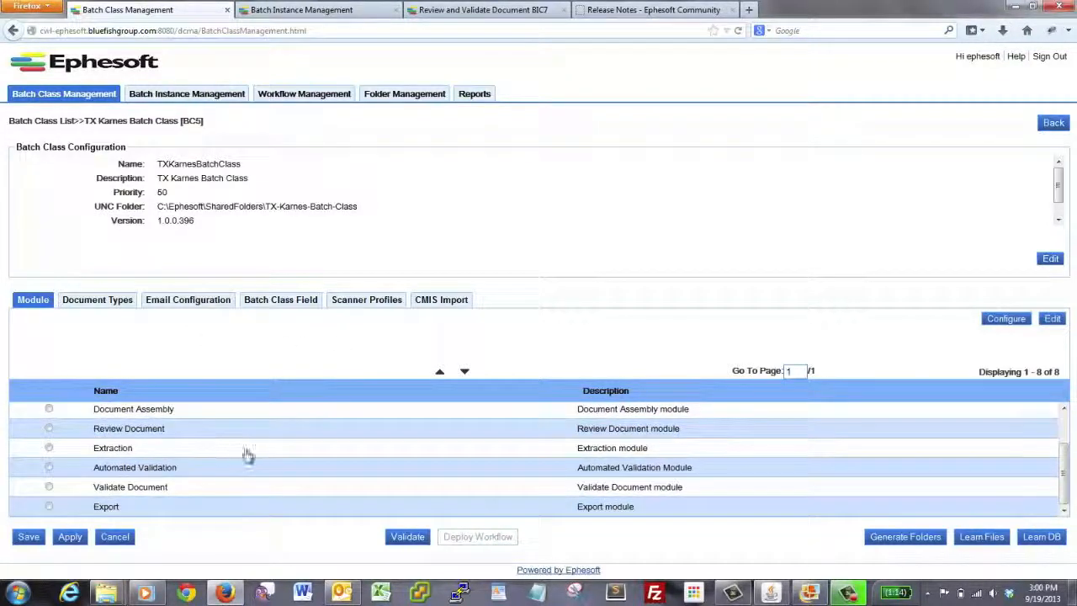
pyautogui.doubleClick(144, 492)
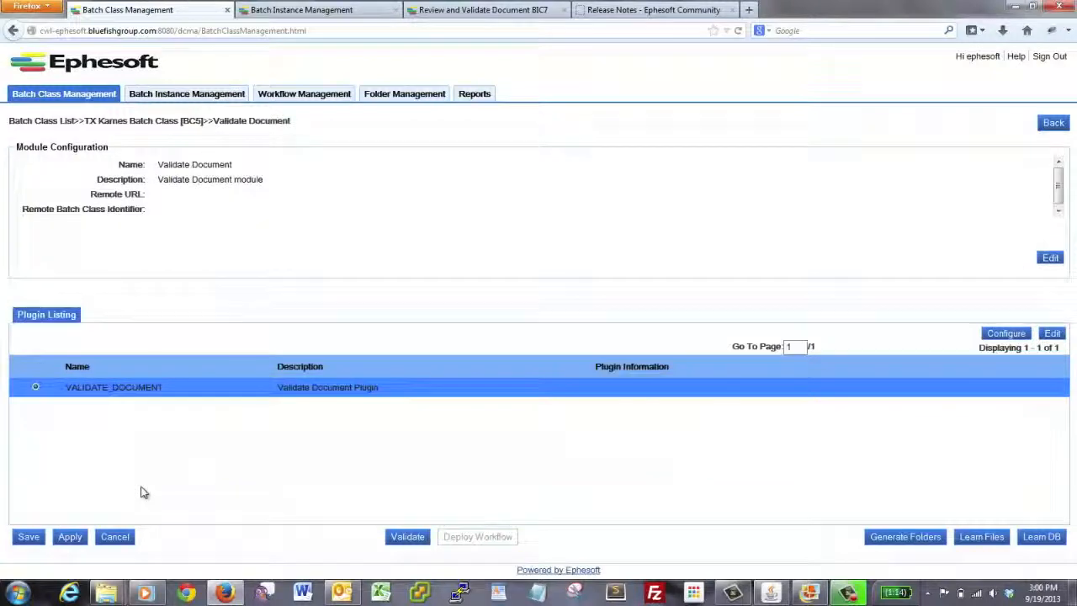
pyautogui.doubleClick(143, 389)
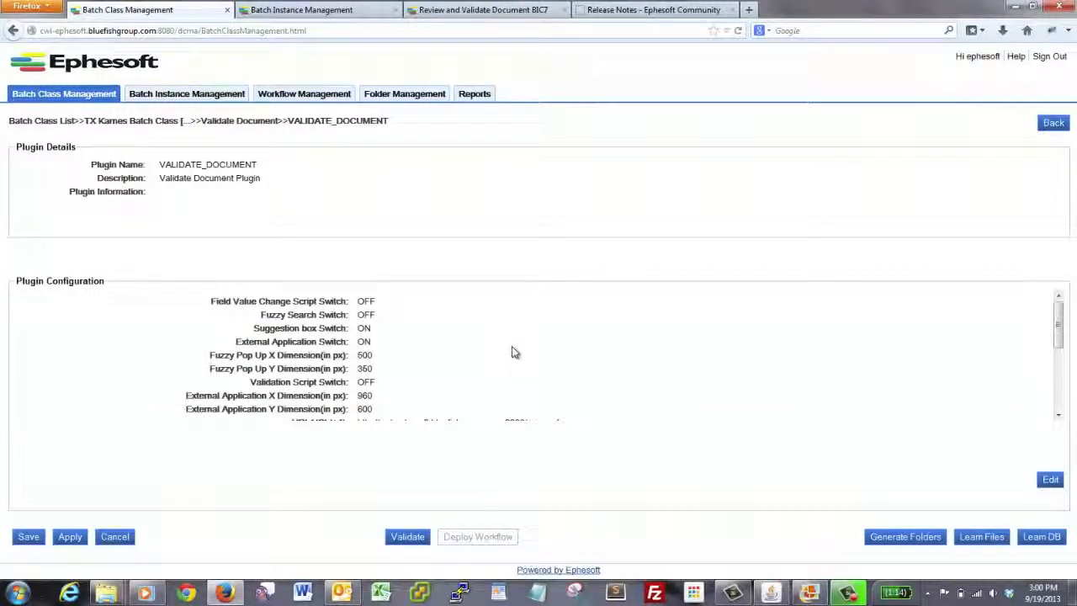
# Step: Examine the Index Field Value Separator setting at the end of the plugin configuration
pyautogui.middleClick(573, 327)
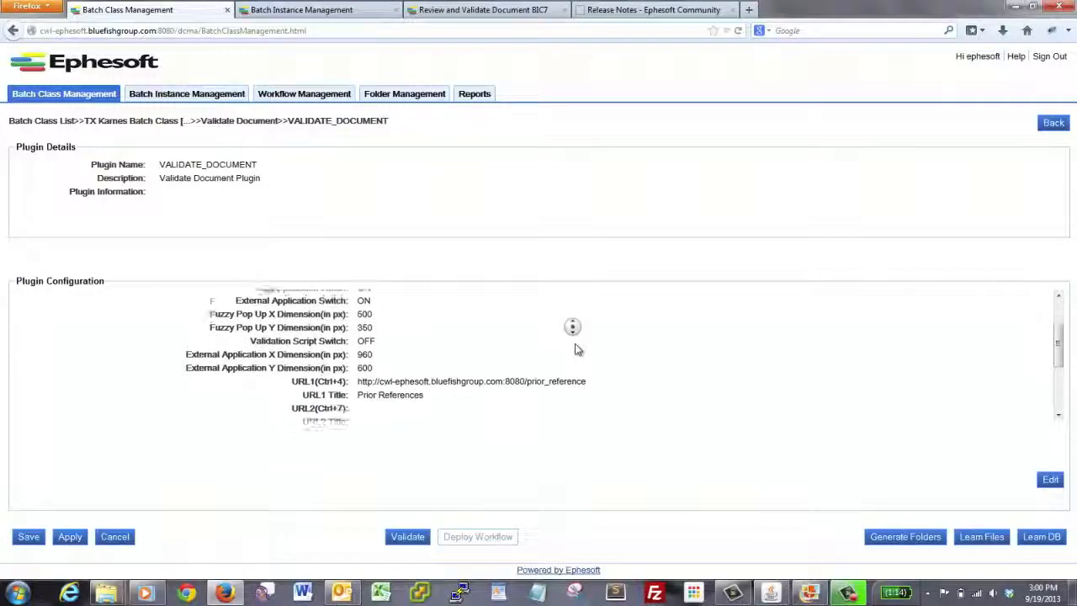
pyautogui.middleClick(558, 359)
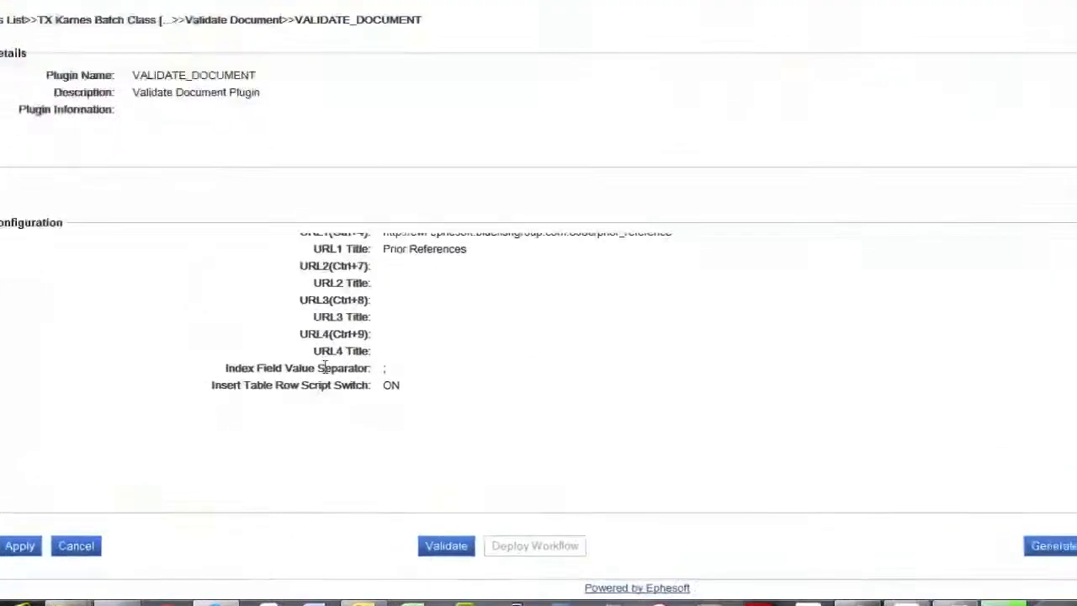
pyautogui.moveTo(225, 369); pyautogui.dragTo(369, 370)
pyautogui.moveTo(459, 262); pyautogui.dragTo(463, 264)
pyautogui.click(512, 265)
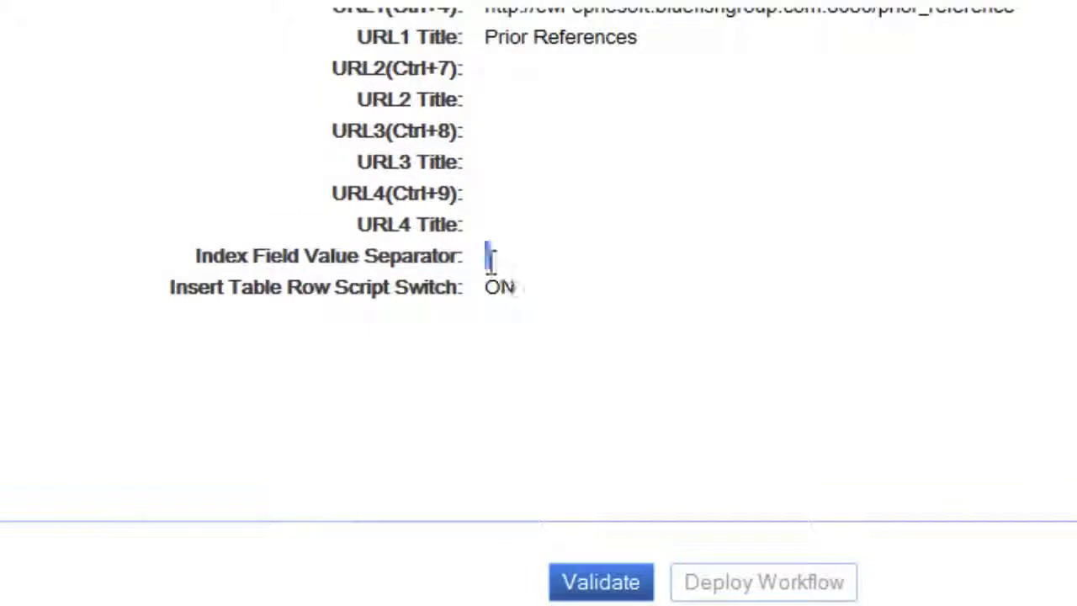
pyautogui.click(497, 261)
pyautogui.doubleClick(479, 256)
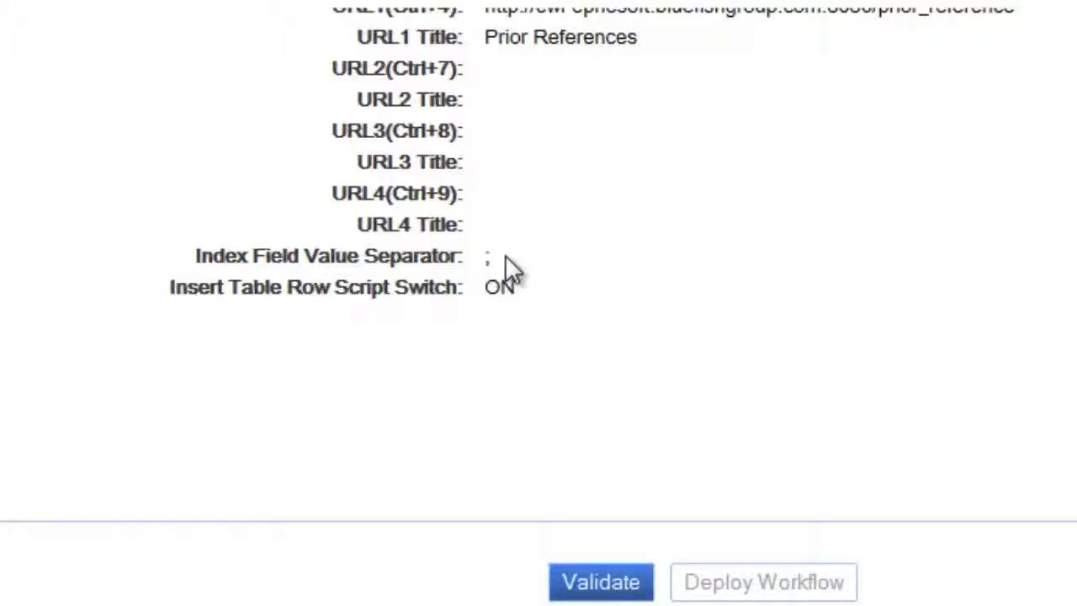
pyautogui.moveTo(506, 255); pyautogui.dragTo(466, 252)
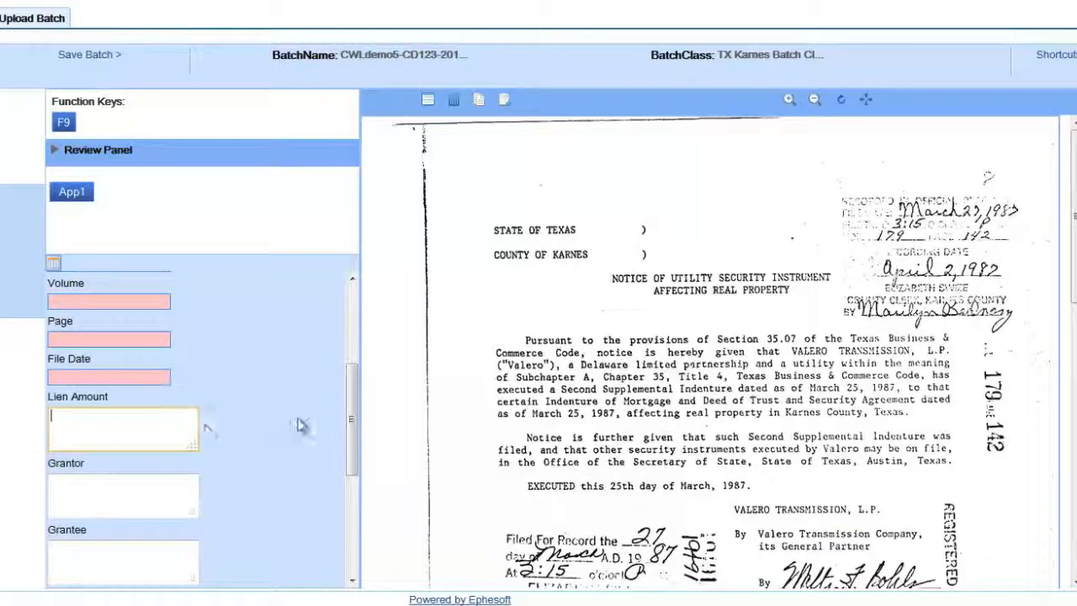
# Step: Enlarge the Lien Amount box and fill it with "Pursuant", "the", "provisions", "Section" and "that" picked from the scanned page
pyautogui.scroll(-3, 354, 429)
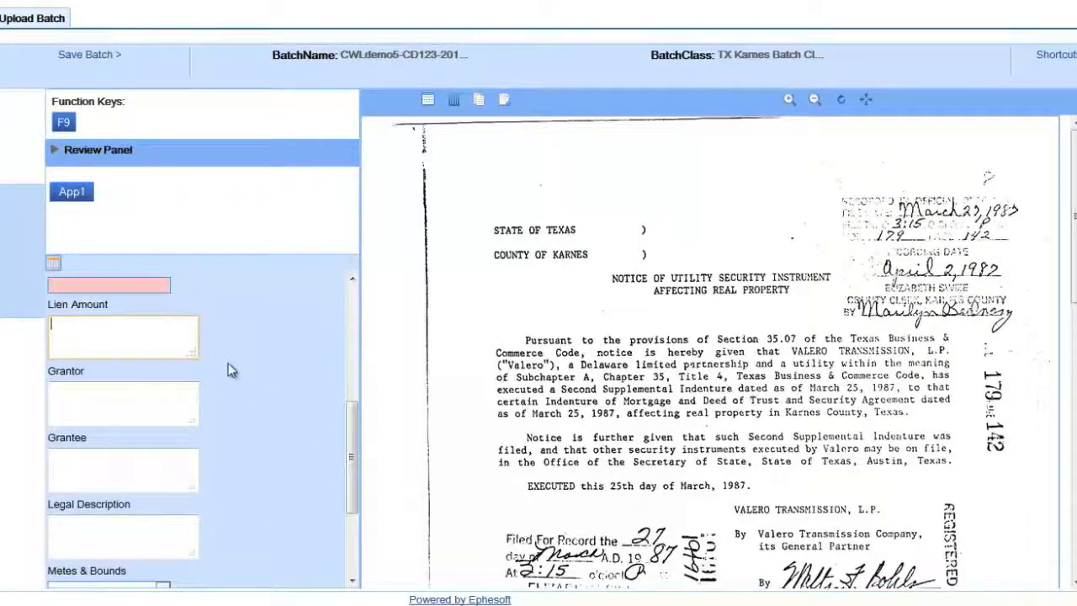
pyautogui.moveTo(193, 355); pyautogui.dragTo(269, 481)
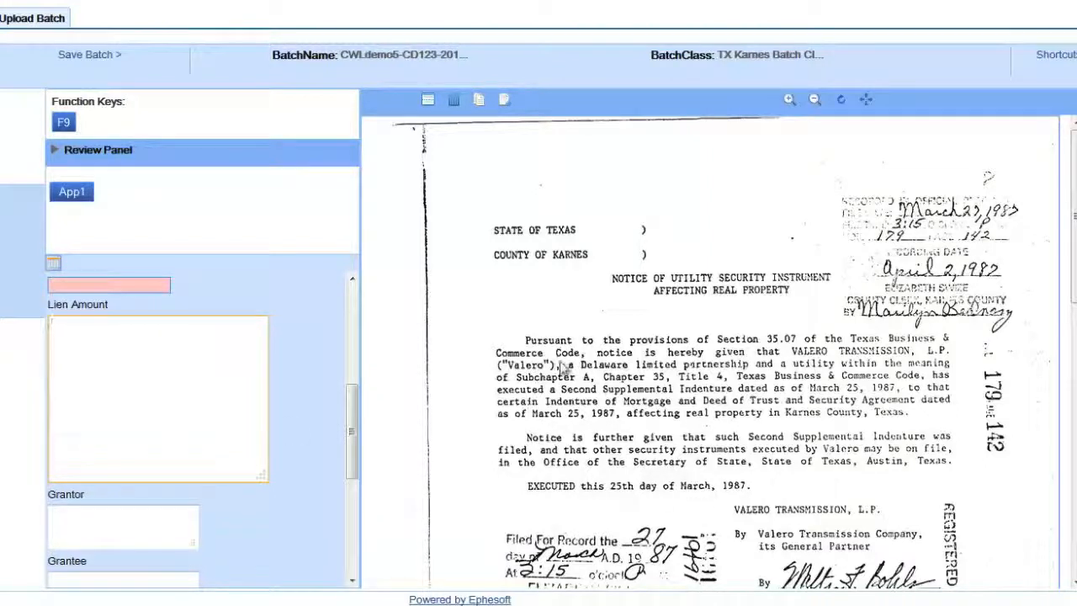
pyautogui.click(546, 341)
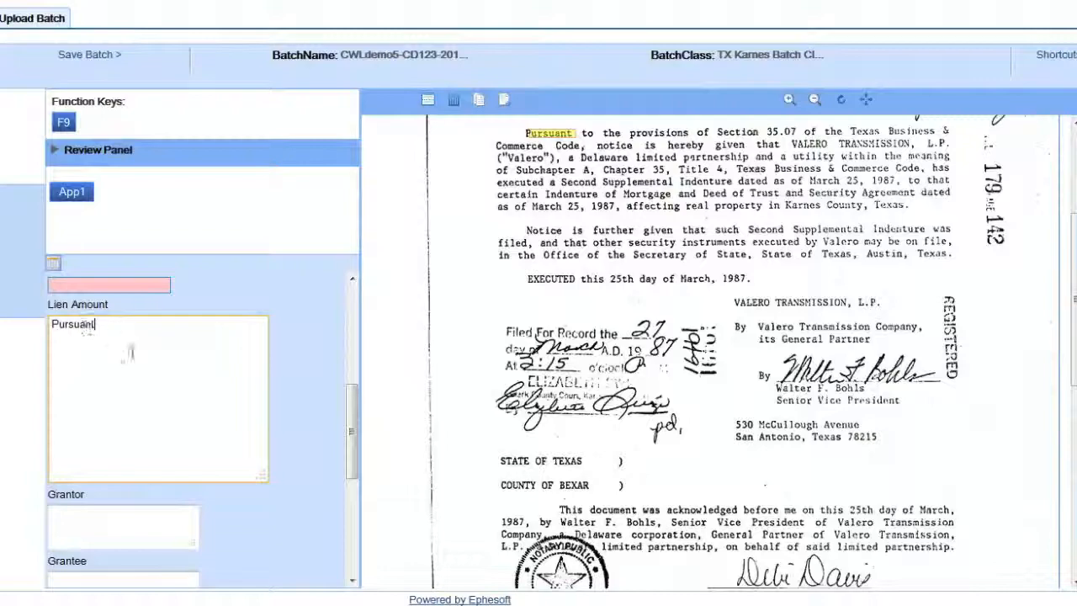
pyautogui.click(612, 134)
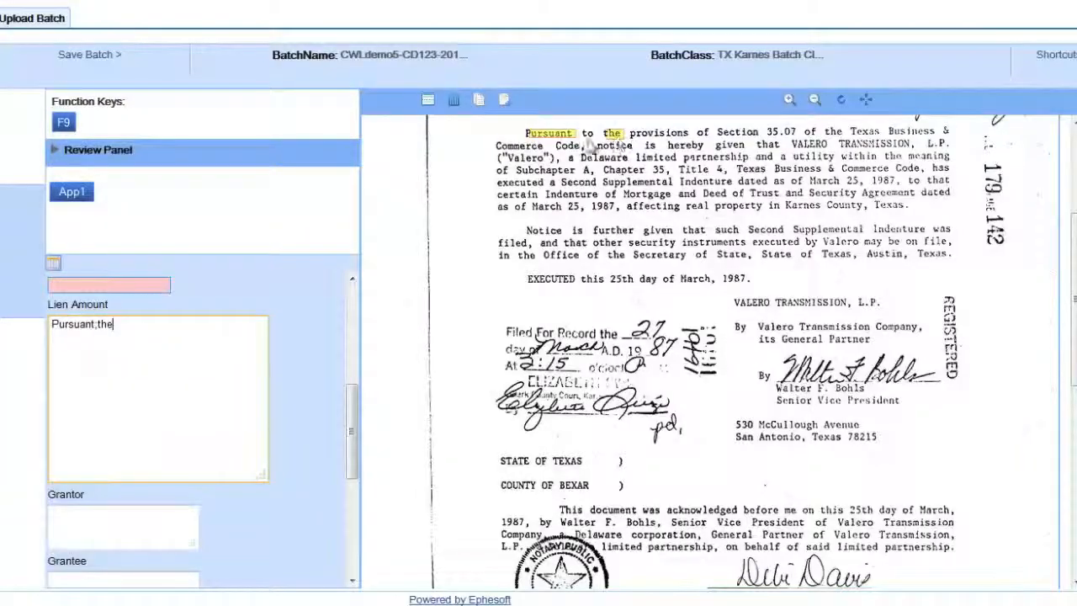
pyautogui.click(99, 325)
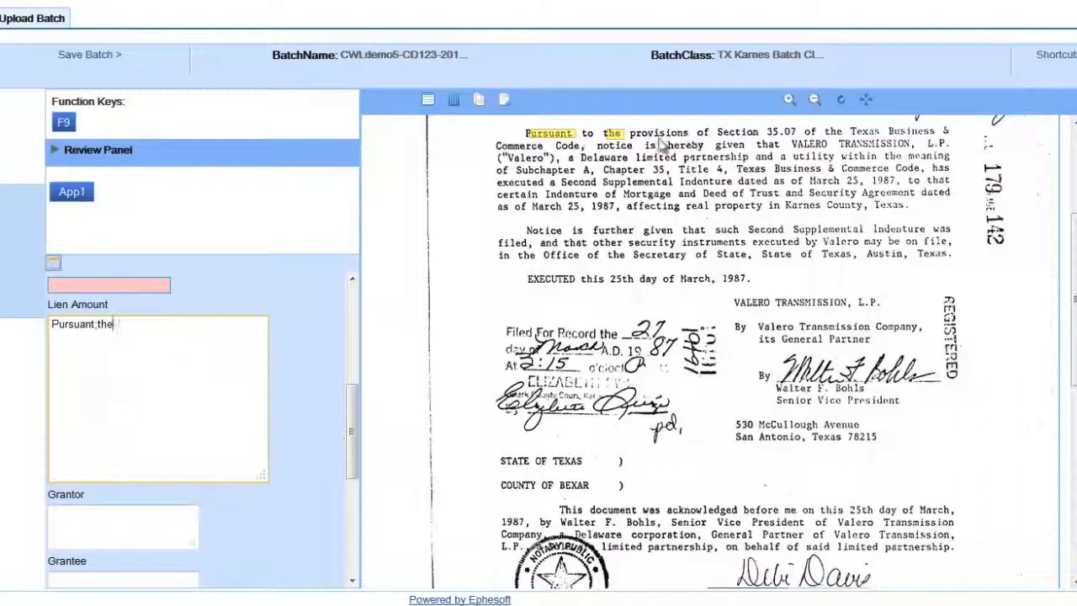
pyautogui.click(659, 133)
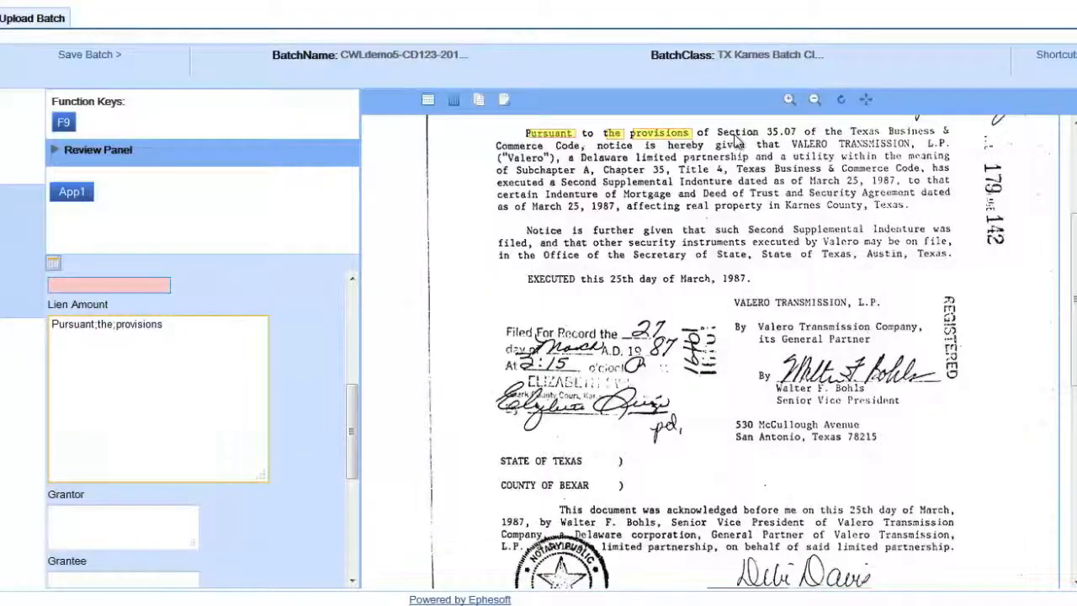
pyautogui.click(734, 135)
pyautogui.click(768, 139)
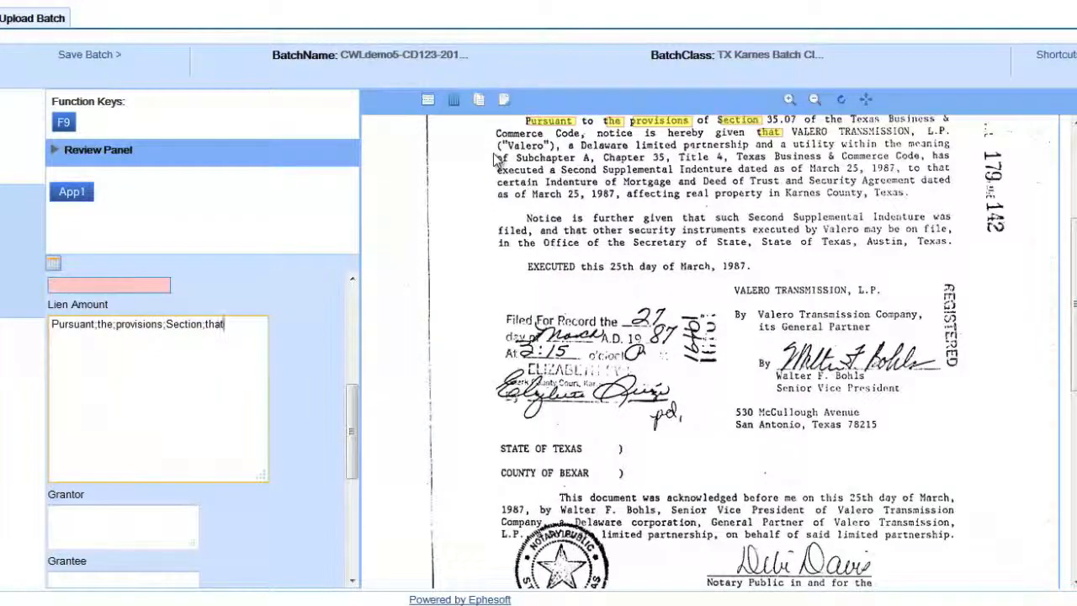
# Step: Append the scanned paragraph beginning "Notice is further given" to Lien Amount and make the box slightly wider and shorter
pyautogui.moveTo(497, 160); pyautogui.dragTo(952, 205)
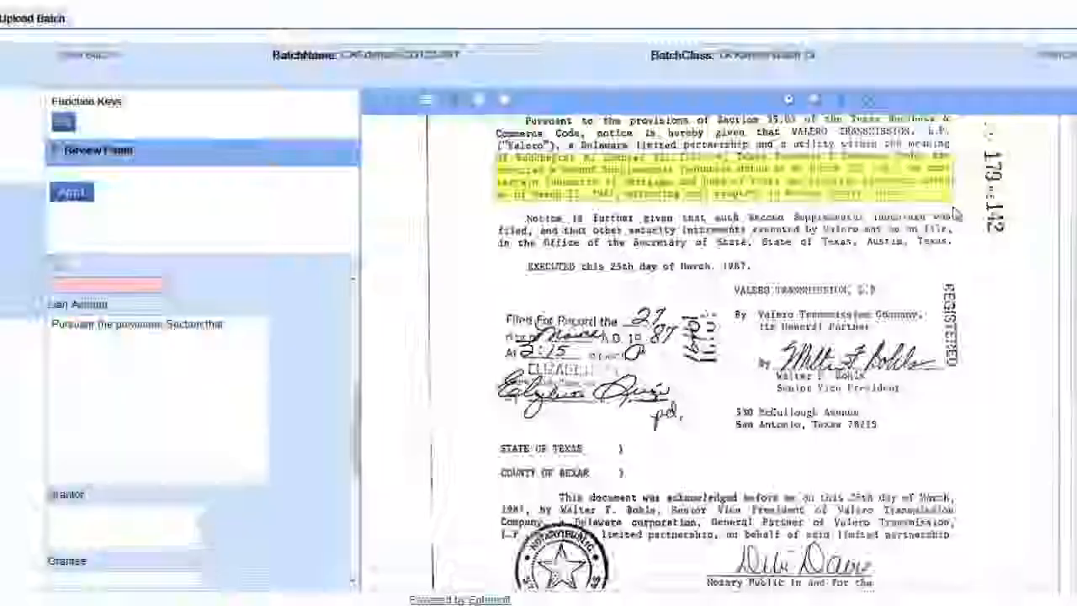
pyautogui.moveTo(488, 210); pyautogui.dragTo(963, 260)
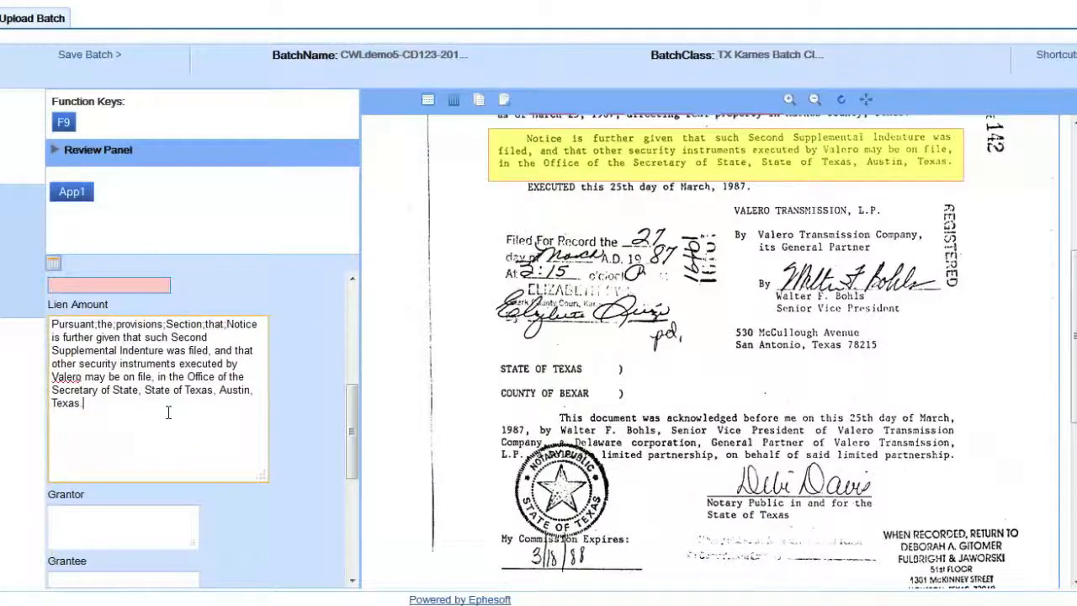
pyautogui.moveTo(192, 405); pyautogui.dragTo(227, 328)
pyautogui.click(227, 330)
pyautogui.moveTo(121, 412); pyautogui.dragTo(49, 321)
pyautogui.click(151, 421)
pyautogui.moveTo(261, 476); pyautogui.dragTo(278, 418)
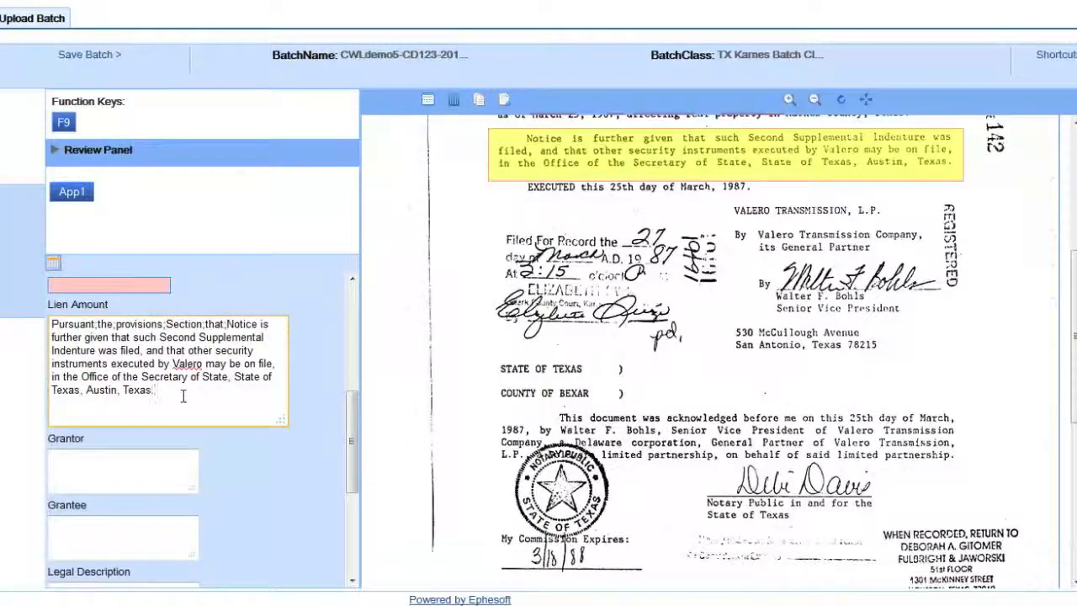
# Step: Append "EXECUTED", "25th", "March,", "STATE" and "BEXAR" from the scanned page to the Lien Amount text
pyautogui.click(551, 186)
pyautogui.click(623, 133)
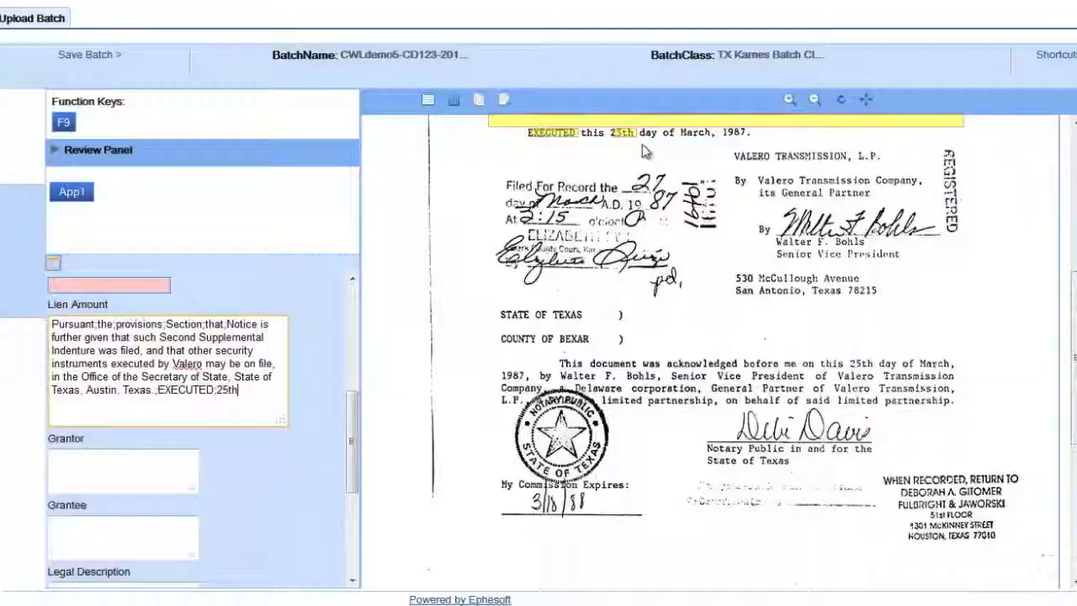
pyautogui.click(695, 133)
pyautogui.click(517, 314)
pyautogui.click(583, 242)
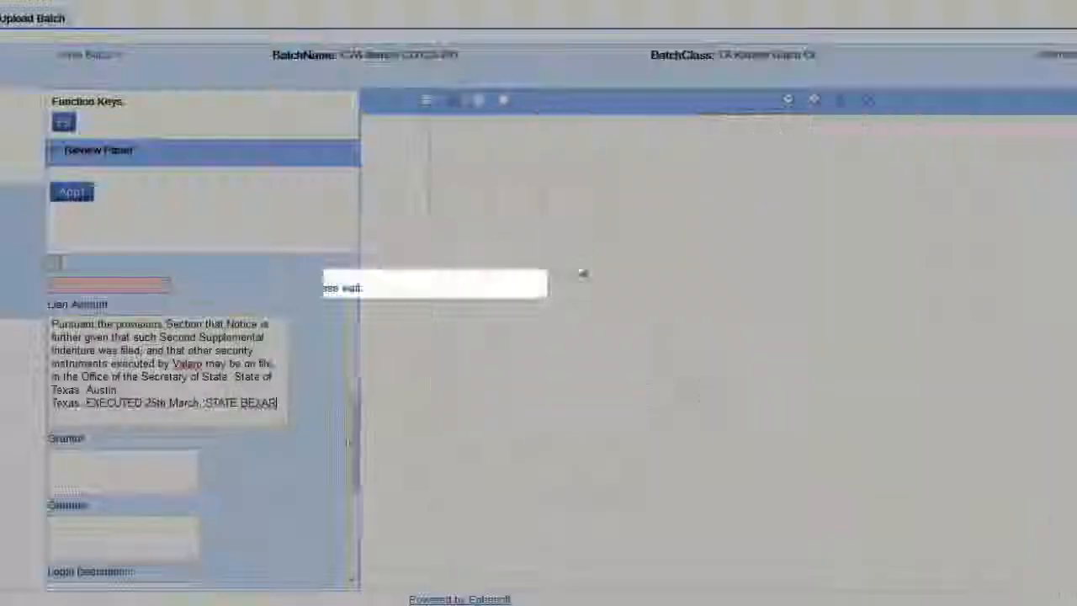